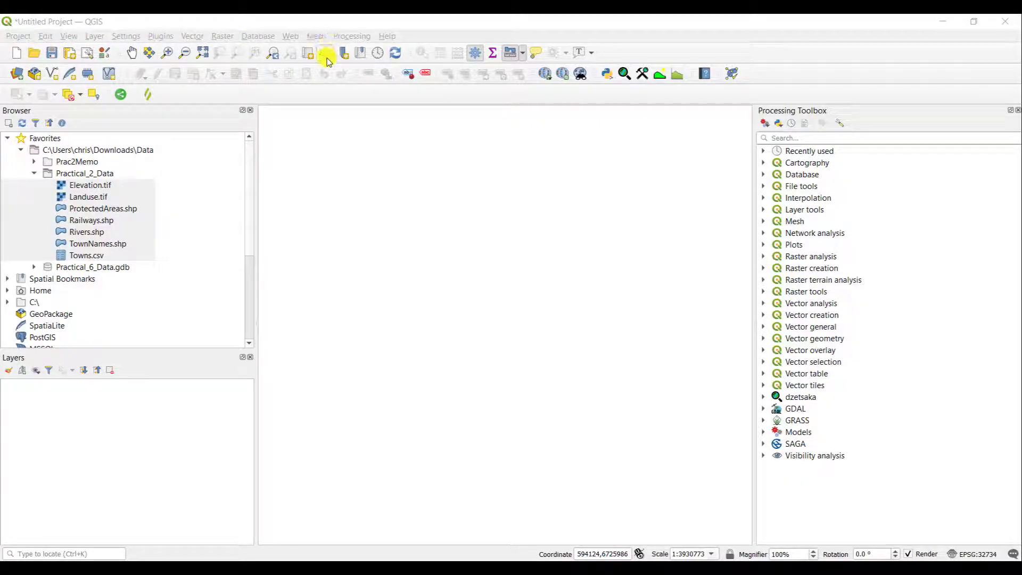
Activate the Measure Line tool on the Attributes toolbar.
{"action": "left_click", "coordinate": [510, 53]}
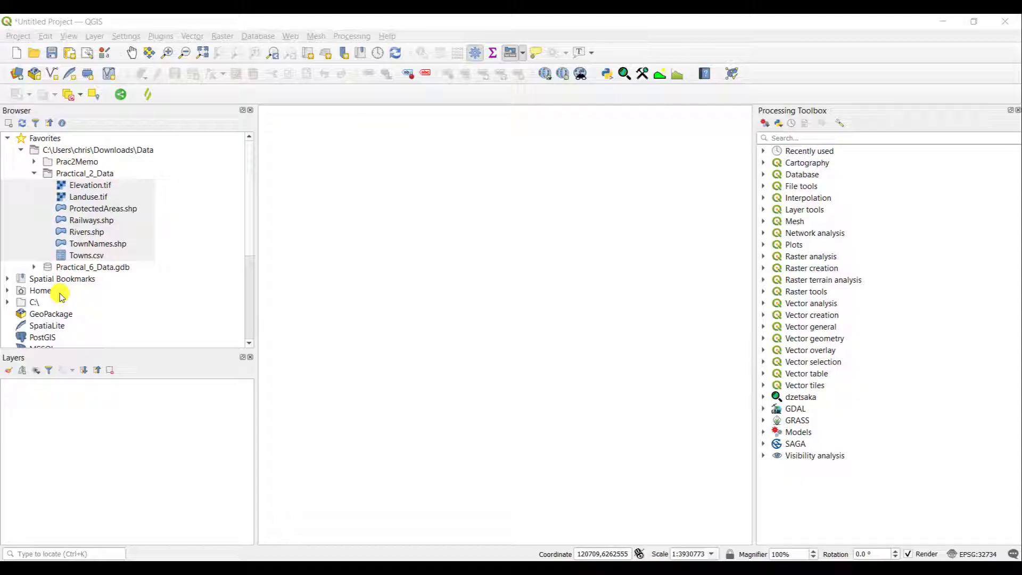
Collapse the Data favourite, select Data under C:\ > Users > Downloads, then collapse C:\.
{"action": "left_click", "coordinate": [20, 150]}
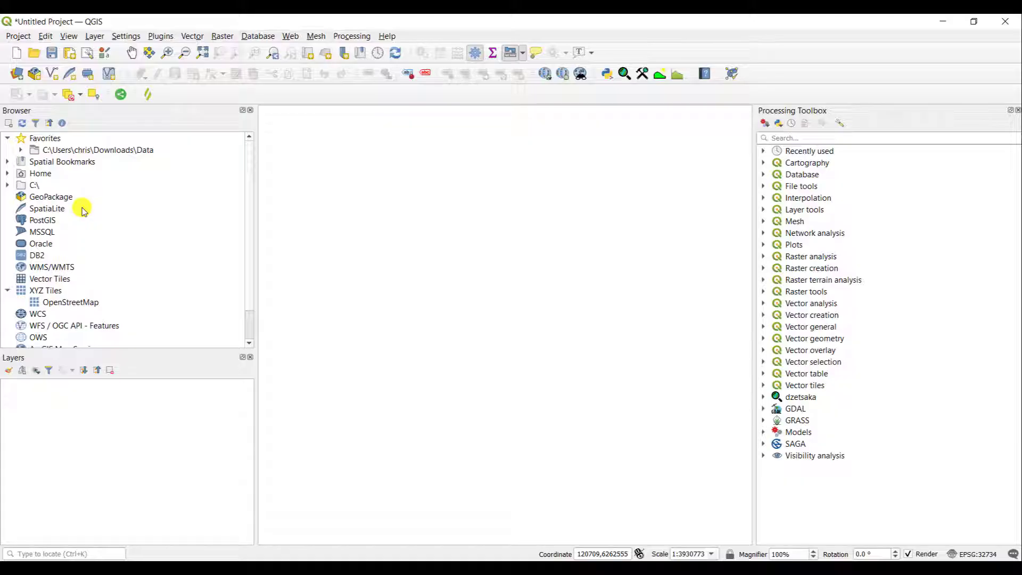
{"action": "left_click", "coordinate": [8, 186]}
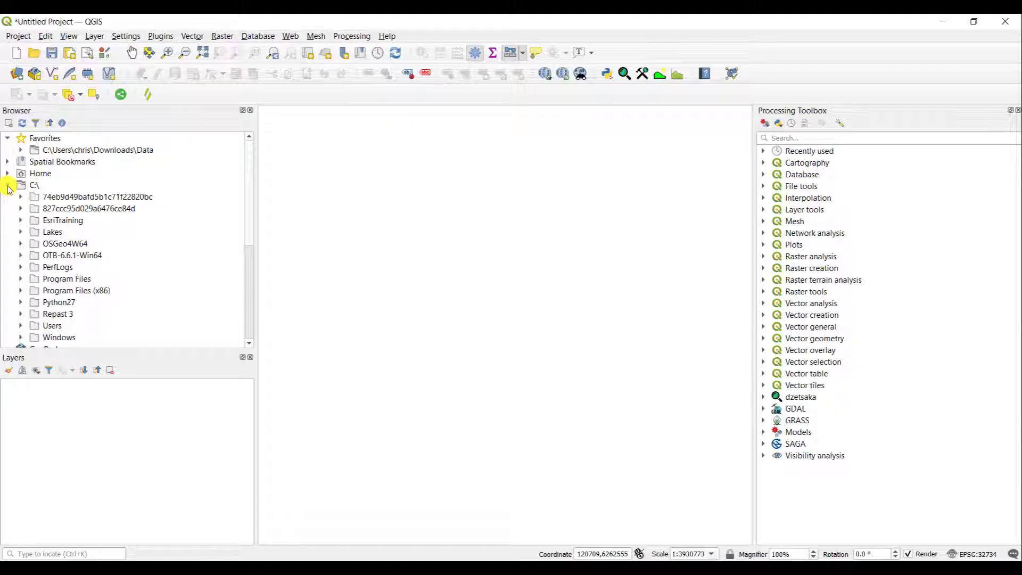
{"action": "scroll", "coordinate": [99, 281], "scroll_direction": "down", "scroll_amount": 1}
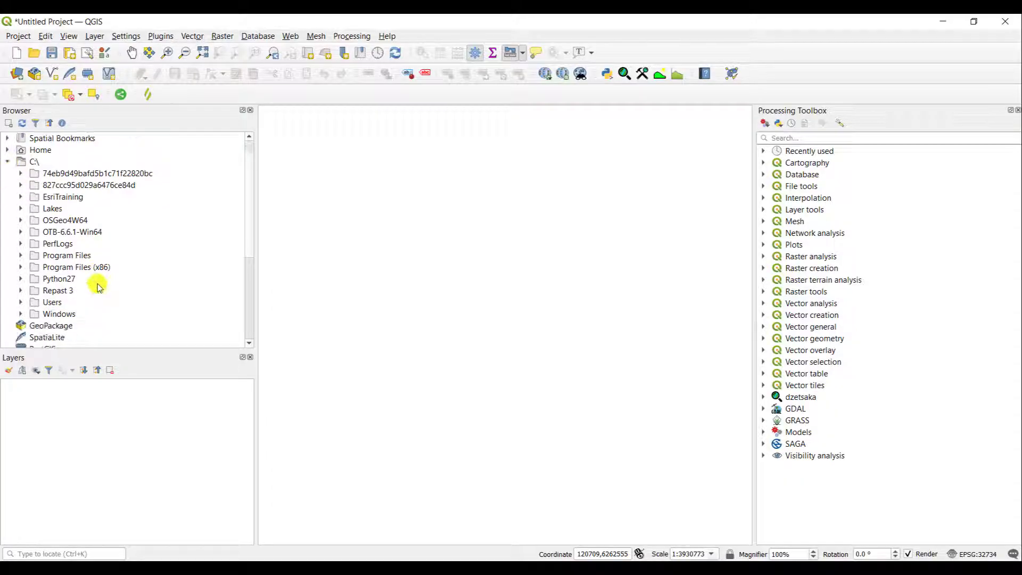
{"action": "left_click", "coordinate": [21, 302]}
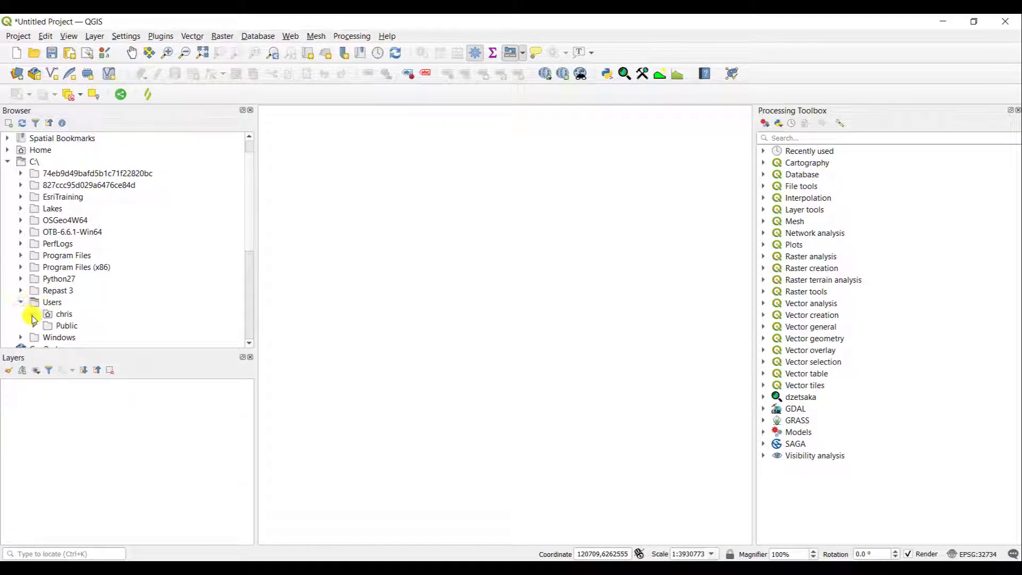
{"action": "left_click", "coordinate": [33, 314]}
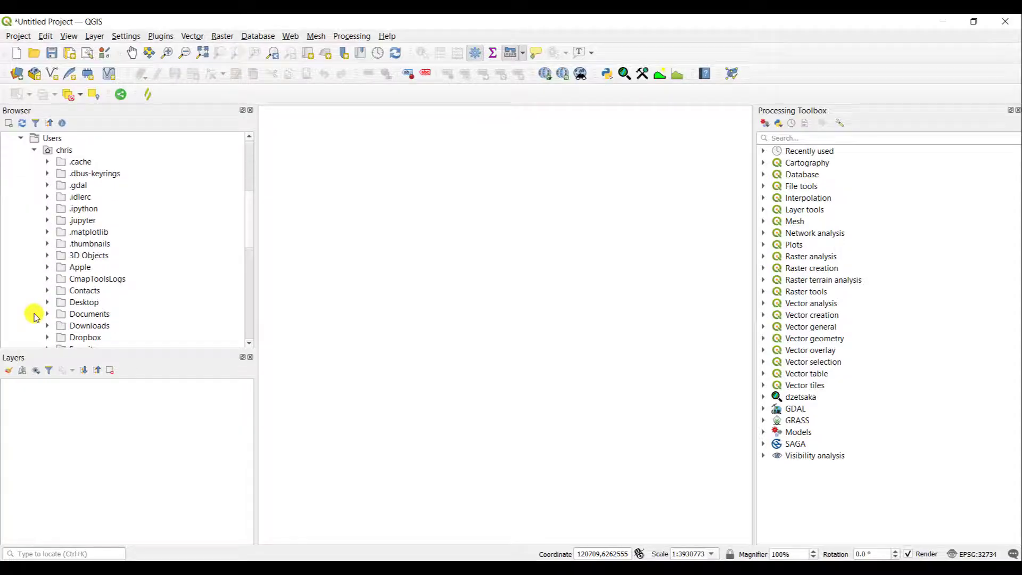
{"action": "left_click", "coordinate": [47, 314]}
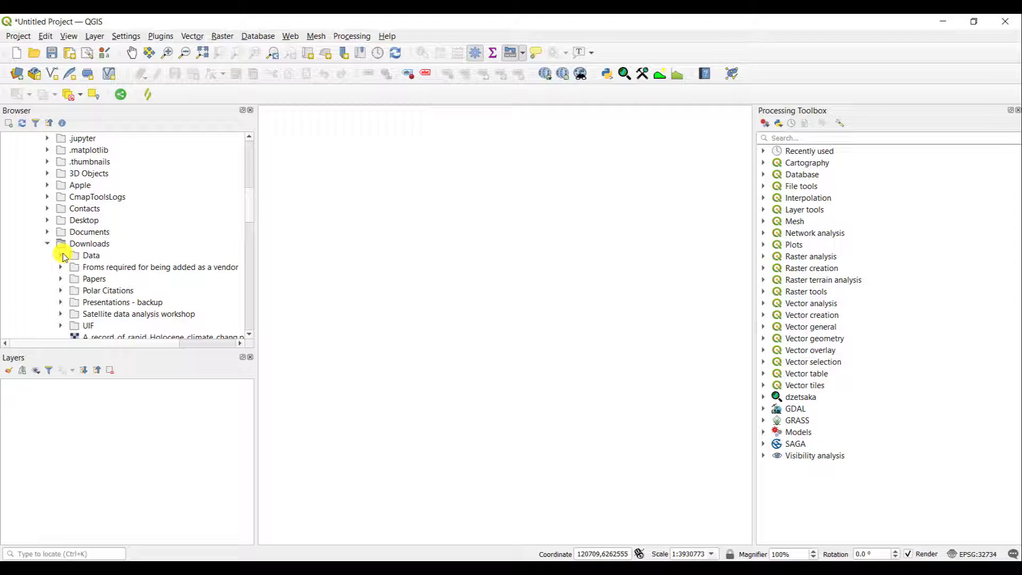
{"action": "left_click", "coordinate": [63, 256]}
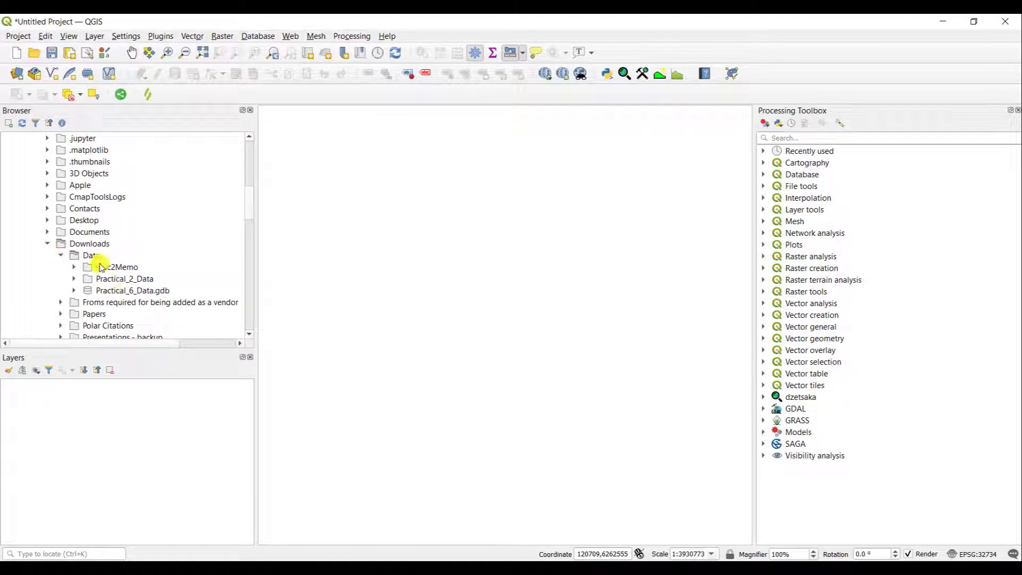
{"action": "left_click", "coordinate": [89, 258]}
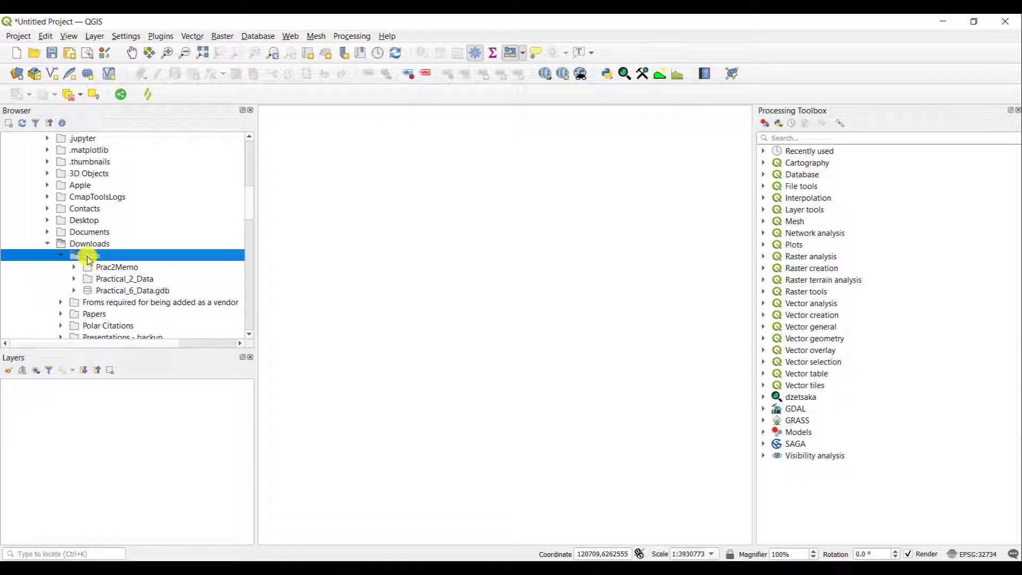
{"action": "scroll", "coordinate": [89, 258], "scroll_direction": "up", "scroll_amount": 10}
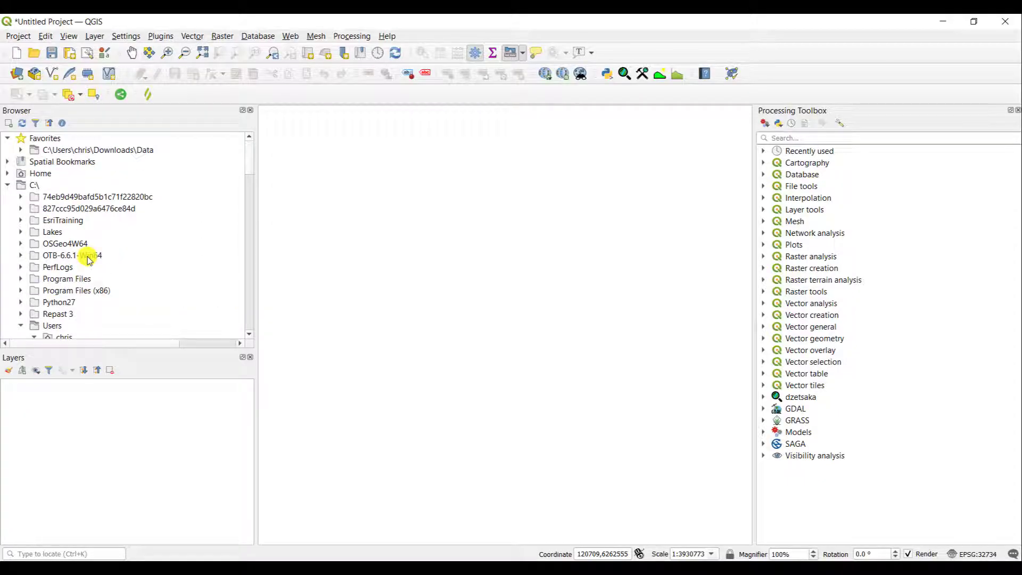
{"action": "left_click", "coordinate": [7, 186]}
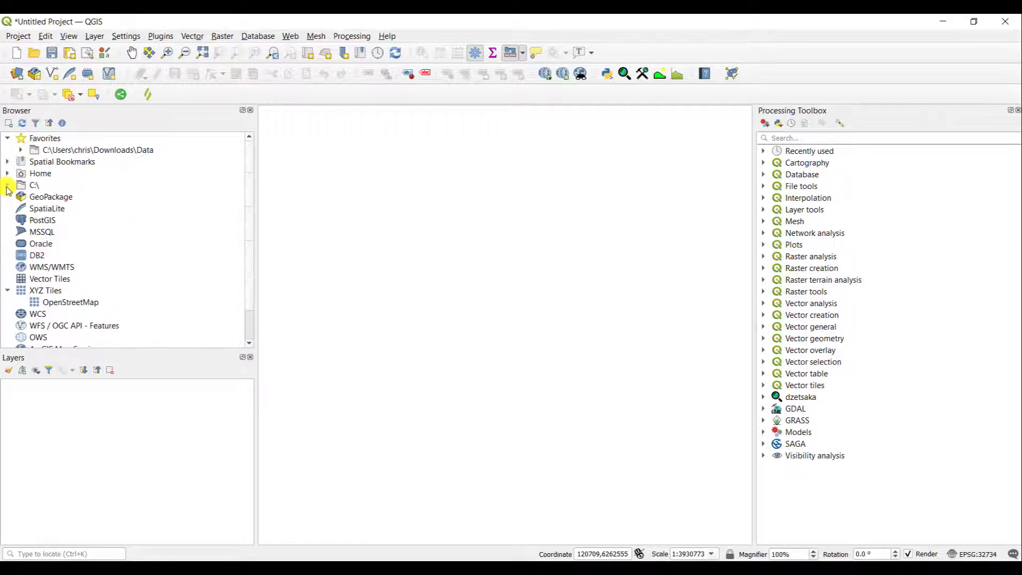
Select Elevation.tif through Towns.csv in Practical_2_Data and drag them into the Layers panel.
{"action": "left_click", "coordinate": [21, 151]}
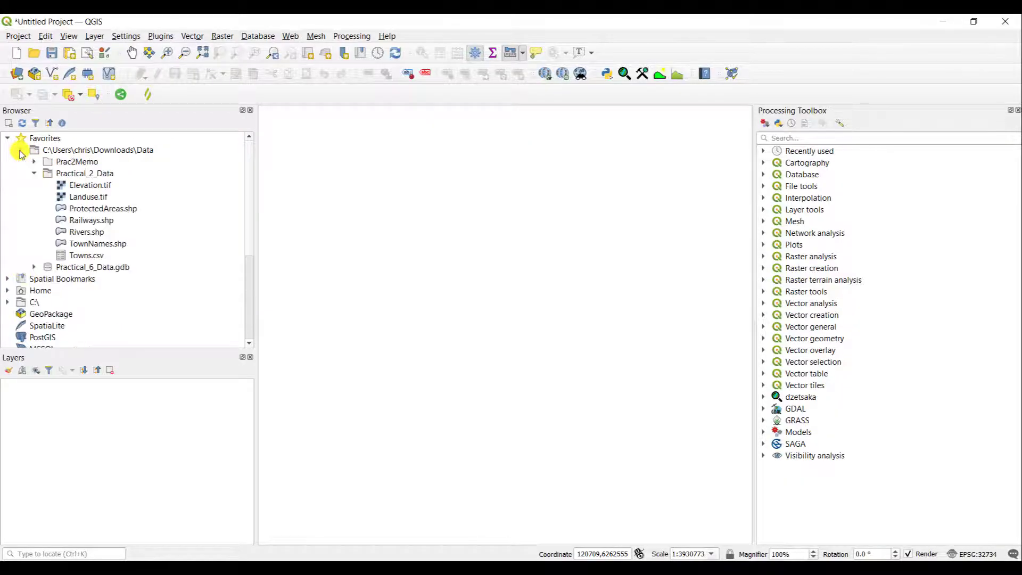
{"action": "left_click", "coordinate": [90, 185]}
{"action": "key", "text": "shift+Down"}
{"action": "key", "text": "shift+Down"}
{"action": "key", "text": "shift+Down"}
{"action": "key", "text": "shift+Down"}
{"action": "key", "text": "shift+Down"}
{"action": "key", "text": "shift+Down"}
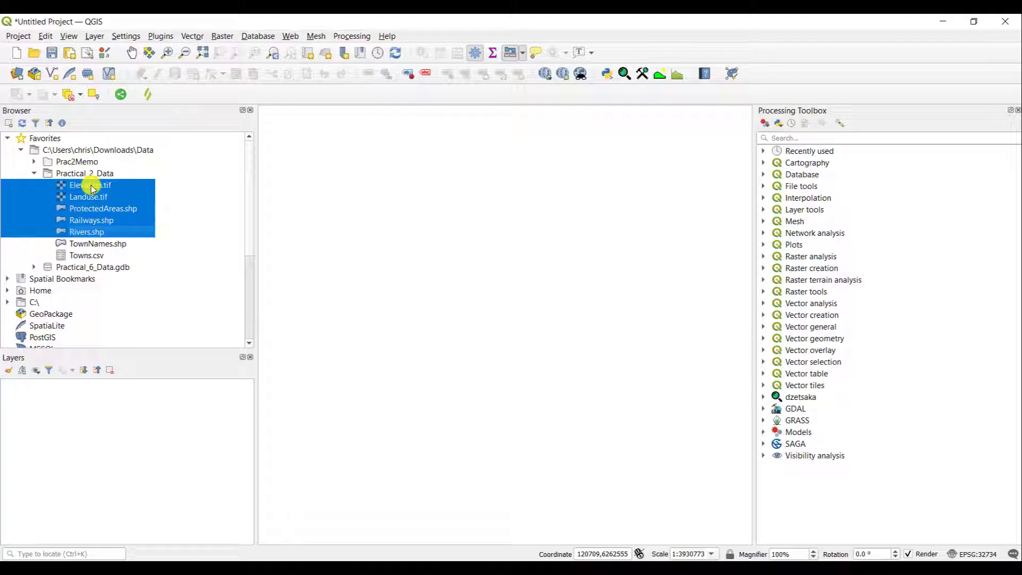
{"action": "left_click_drag", "start_coordinate": [92, 188], "coordinate": [98, 476]}
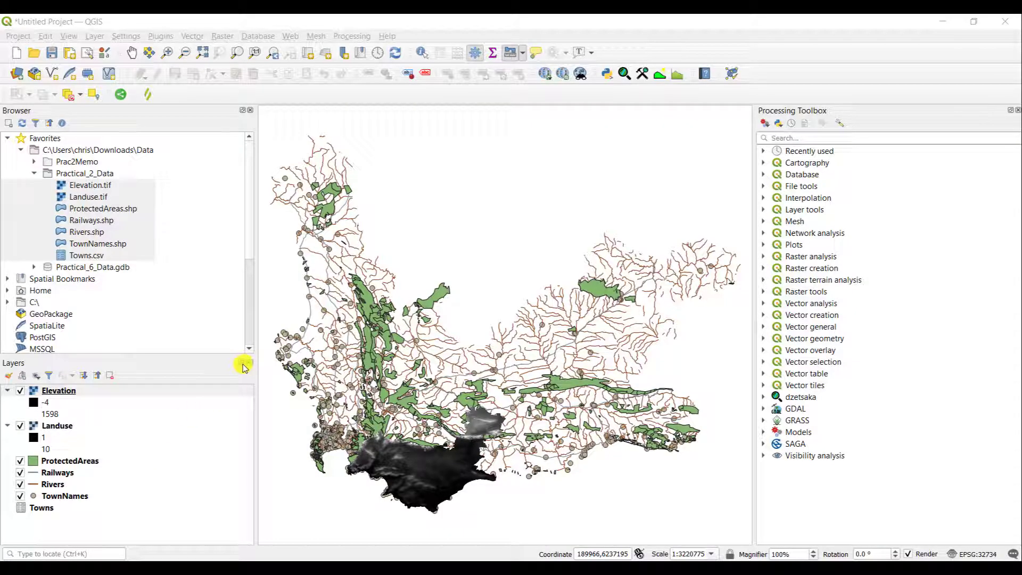
{"action": "left_click_drag", "start_coordinate": [243, 367], "coordinate": [935, 421]}
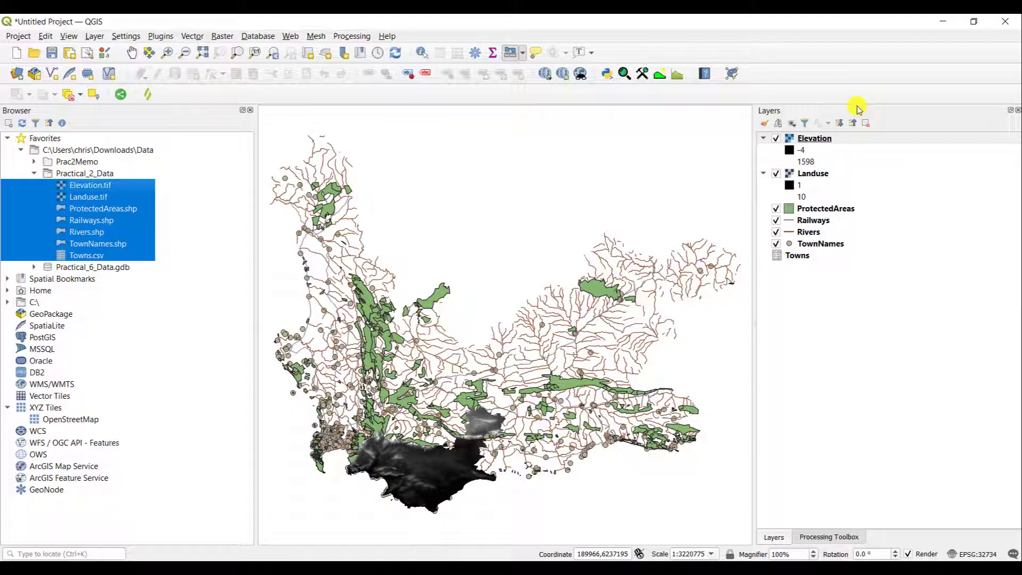
{"action": "left_click", "coordinate": [1011, 110]}
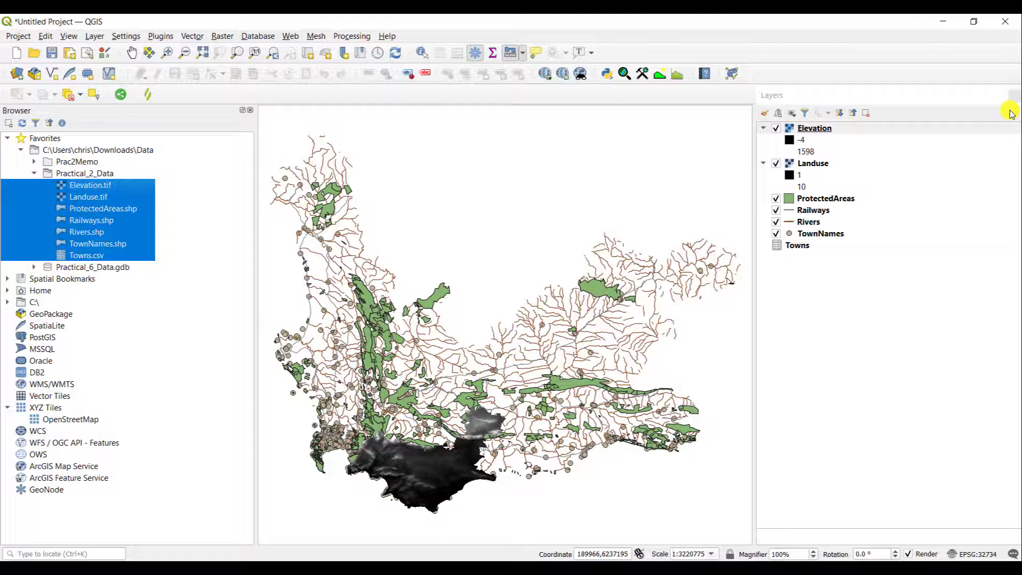
{"action": "left_click_drag", "start_coordinate": [969, 87], "coordinate": [201, 425]}
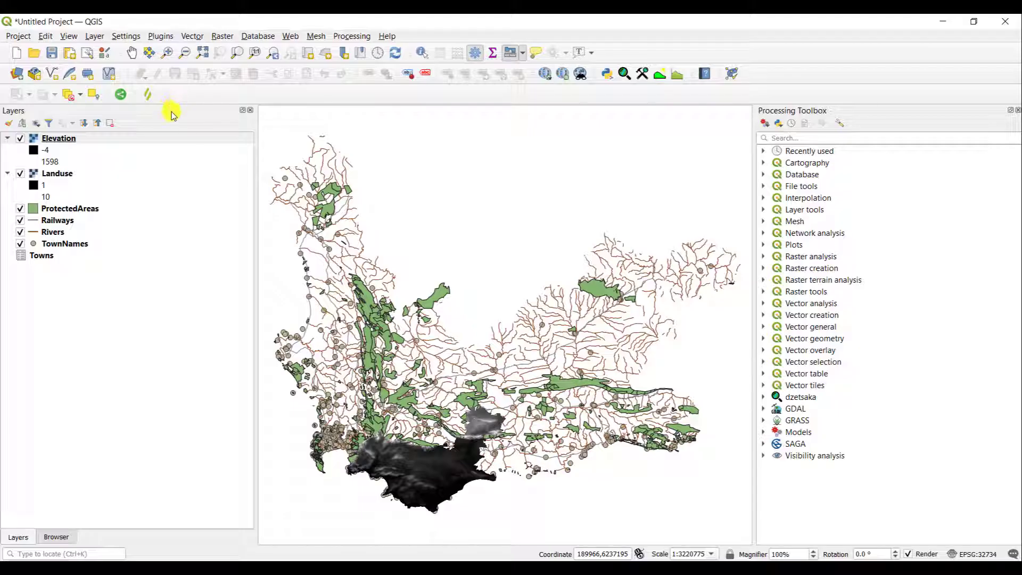
{"action": "left_click_drag", "start_coordinate": [171, 109], "coordinate": [167, 450]}
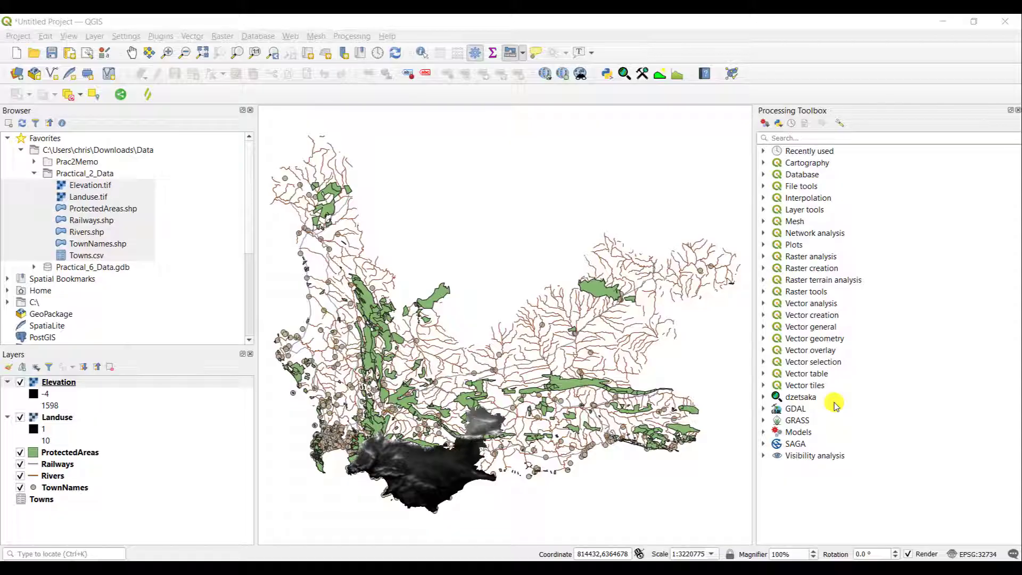
Float the processing tools panel, reposition it, then close it.
{"action": "left_click", "coordinate": [1013, 110]}
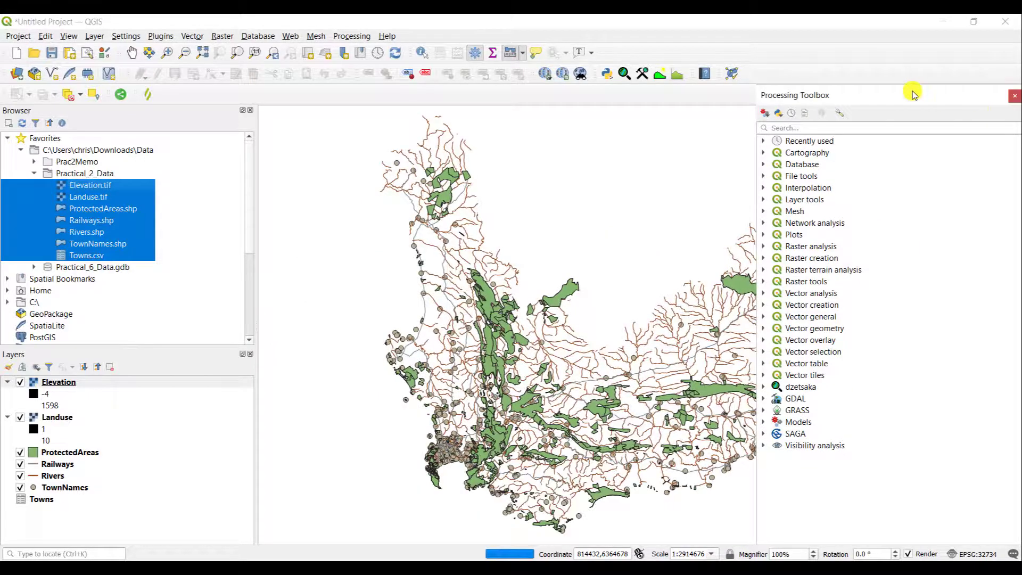
{"action": "left_click_drag", "start_coordinate": [914, 94], "coordinate": [892, 112]}
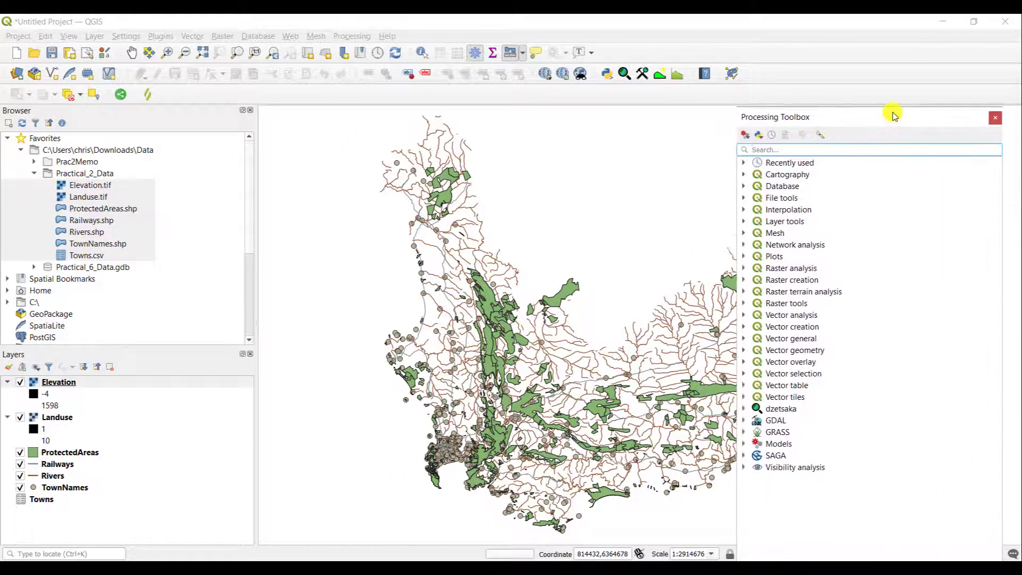
{"action": "left_click", "coordinate": [995, 115]}
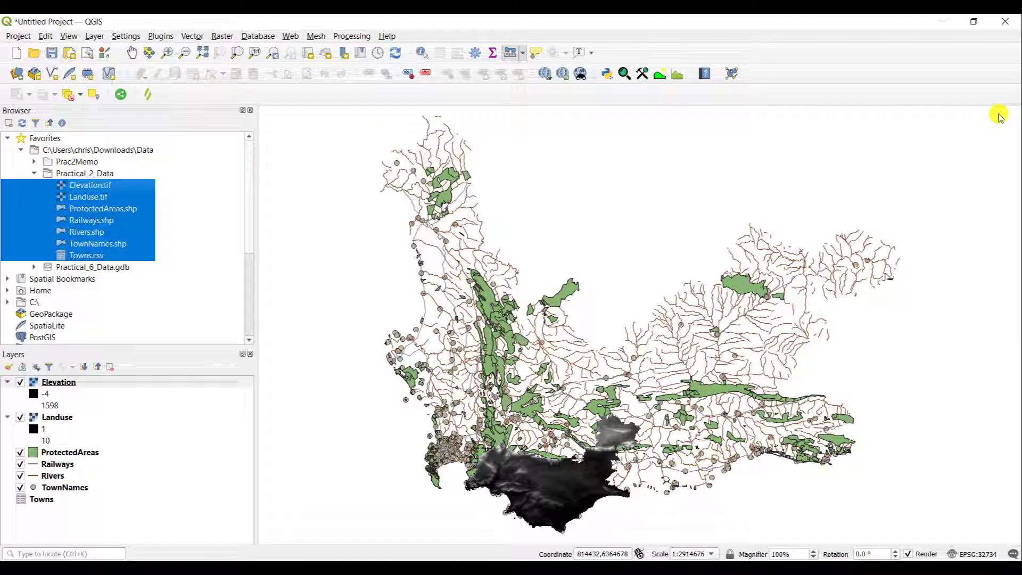
Reopen the Processing Toolbox from the Processing menu and undock it as a floating panel.
{"action": "left_click", "coordinate": [351, 36]}
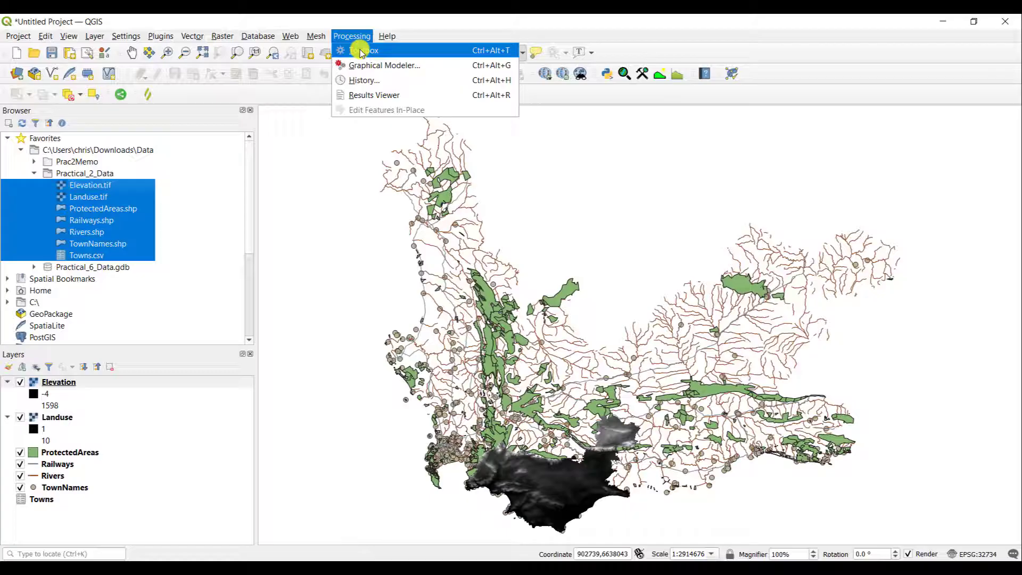
{"action": "left_click", "coordinate": [361, 52]}
{"action": "left_click_drag", "start_coordinate": [776, 119], "coordinate": [1021, 113]}
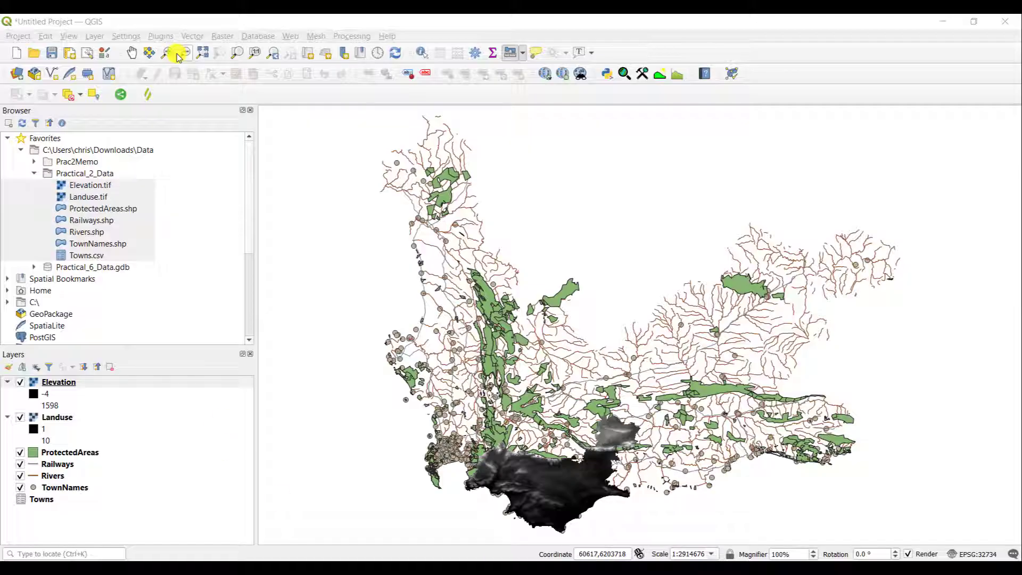
Toggle a toolbar entry such as Raster Toolbar under View > Toolbars.
{"action": "left_click", "coordinate": [70, 36]}
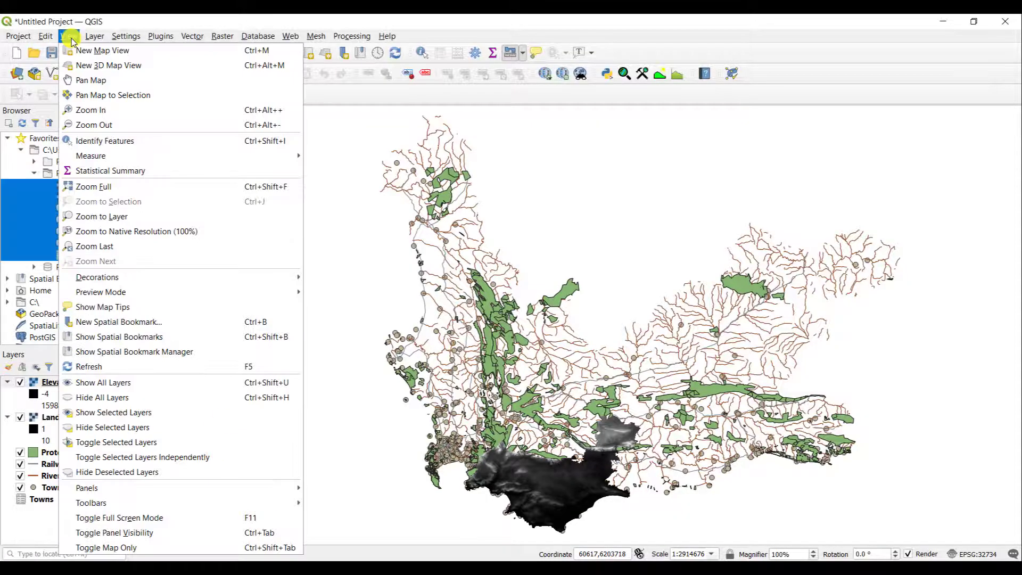
{"action": "mouse_move", "coordinate": [137, 503]}
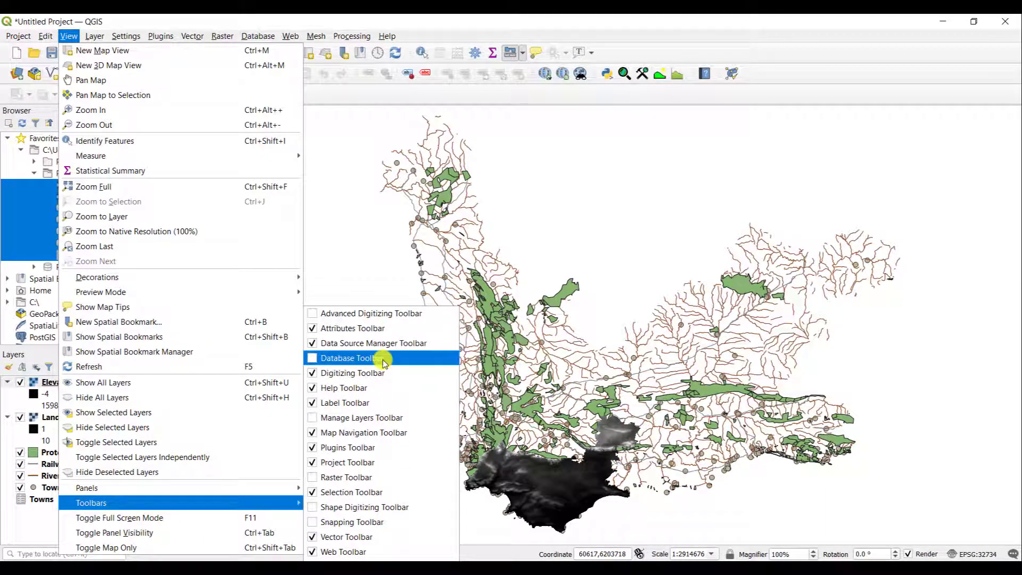
{"action": "left_click", "coordinate": [385, 482]}
{"action": "mouse_move", "coordinate": [281, 488]}
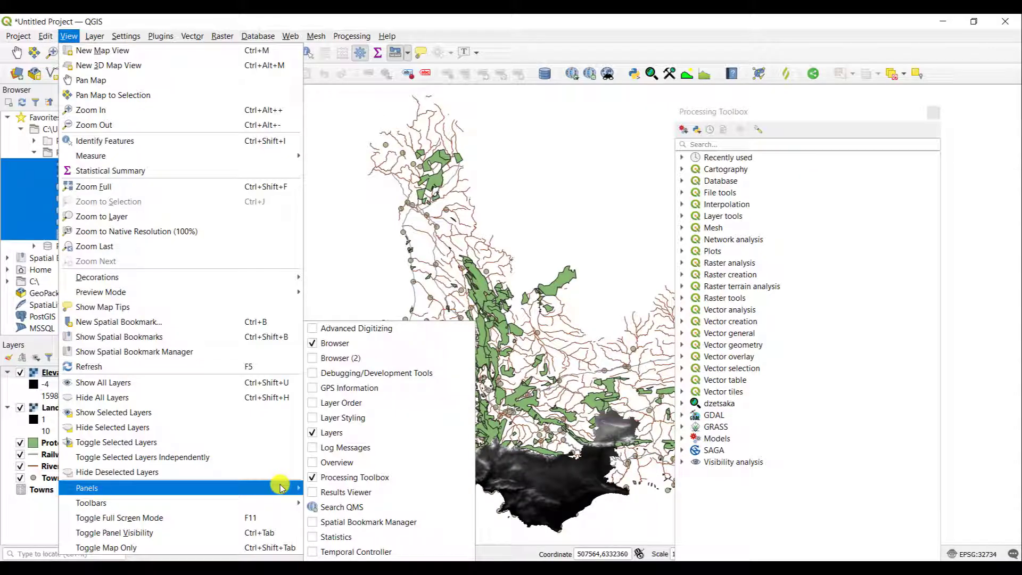
Hide the Browser panel, restore it, and drag its splitter down to make it taller.
{"action": "left_click", "coordinate": [314, 345]}
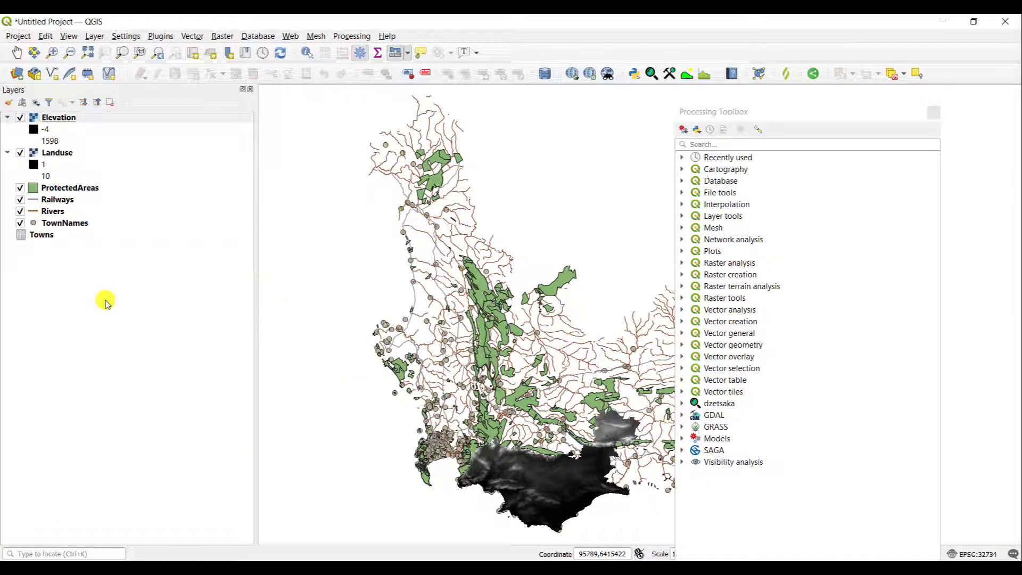
{"action": "left_click", "coordinate": [69, 36]}
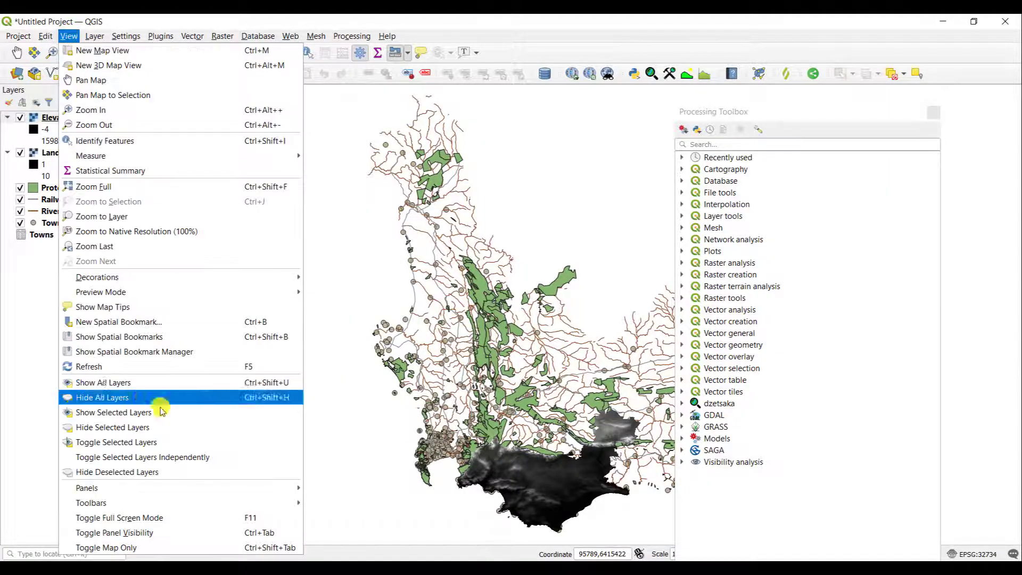
{"action": "mouse_move", "coordinate": [162, 492]}
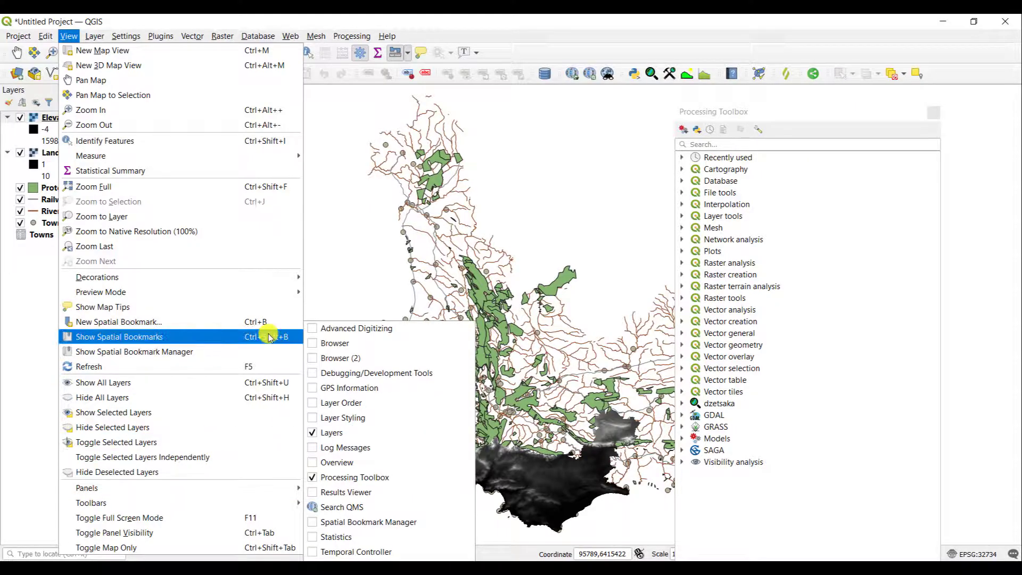
{"action": "left_click", "coordinate": [314, 344]}
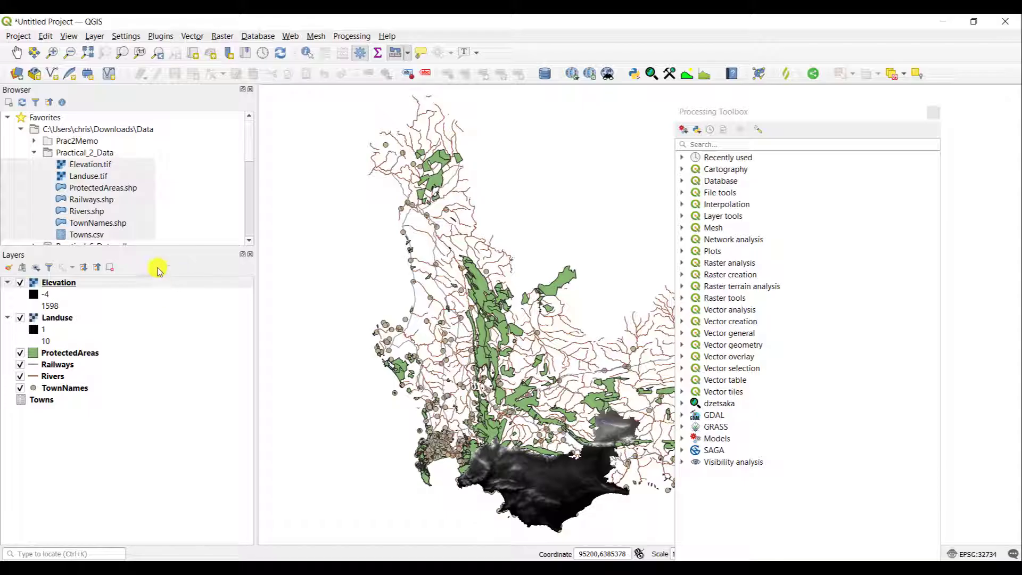
{"action": "left_click_drag", "start_coordinate": [154, 249], "coordinate": [156, 339]}
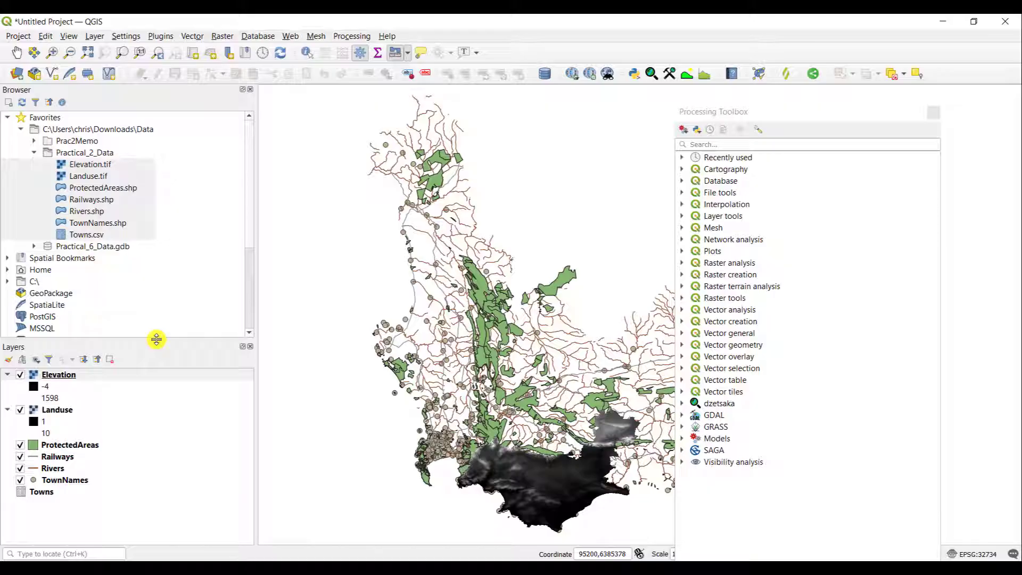
Review the View menu's panels and toolbars, then dismiss it without changes.
{"action": "left_click", "coordinate": [68, 36]}
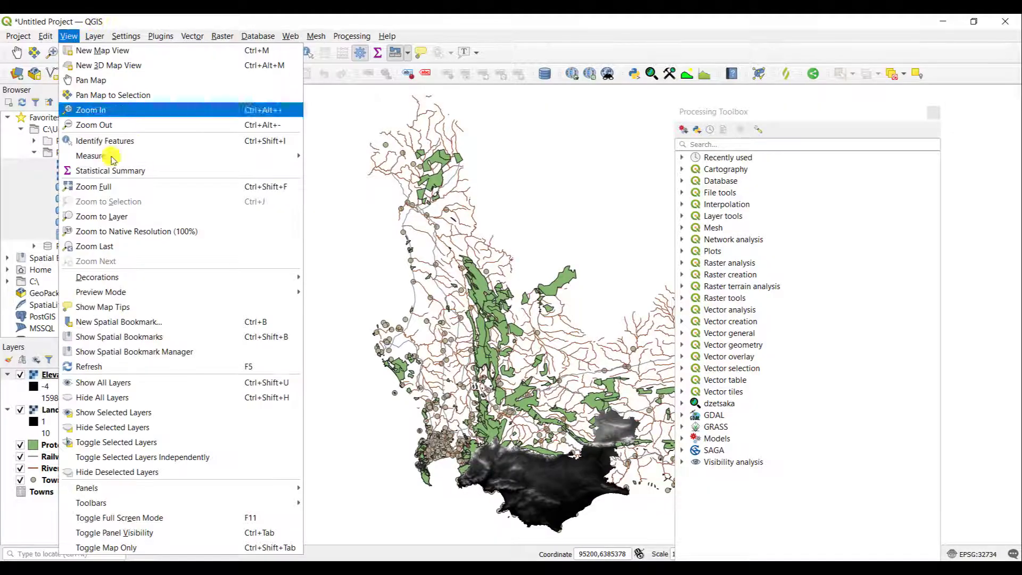
{"action": "mouse_move", "coordinate": [206, 487]}
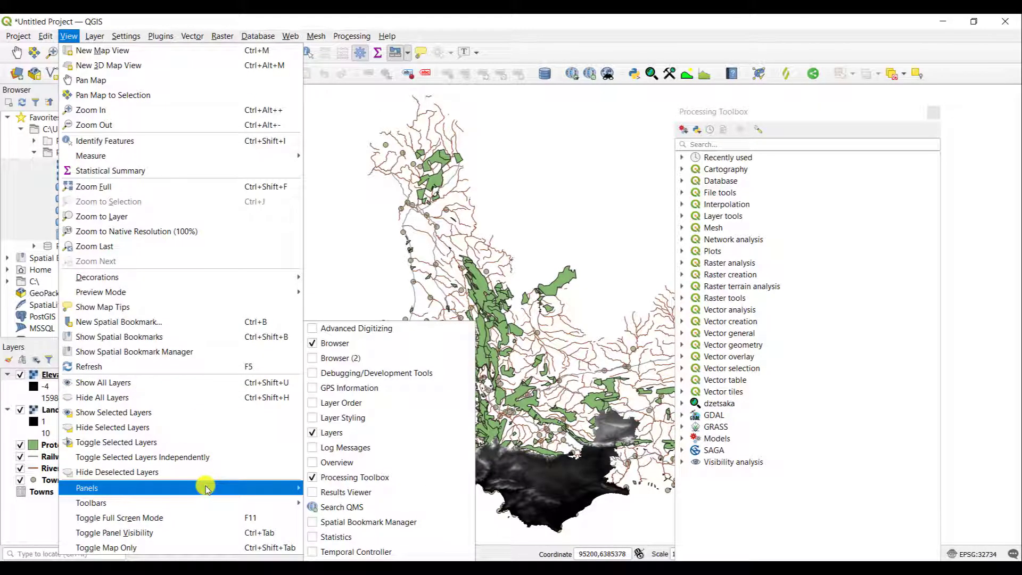
{"action": "mouse_move", "coordinate": [209, 510]}
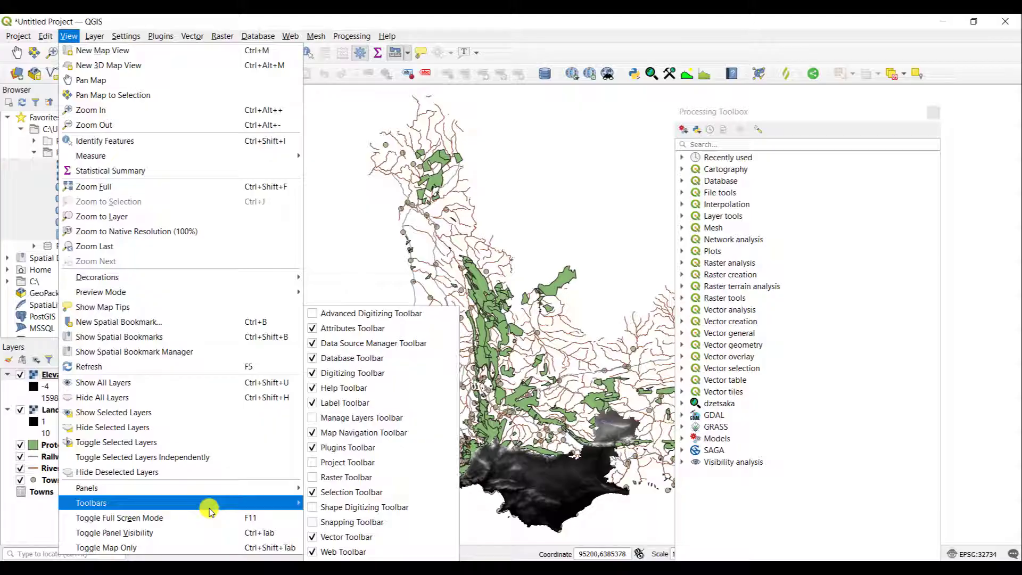
{"action": "left_click", "coordinate": [447, 18]}
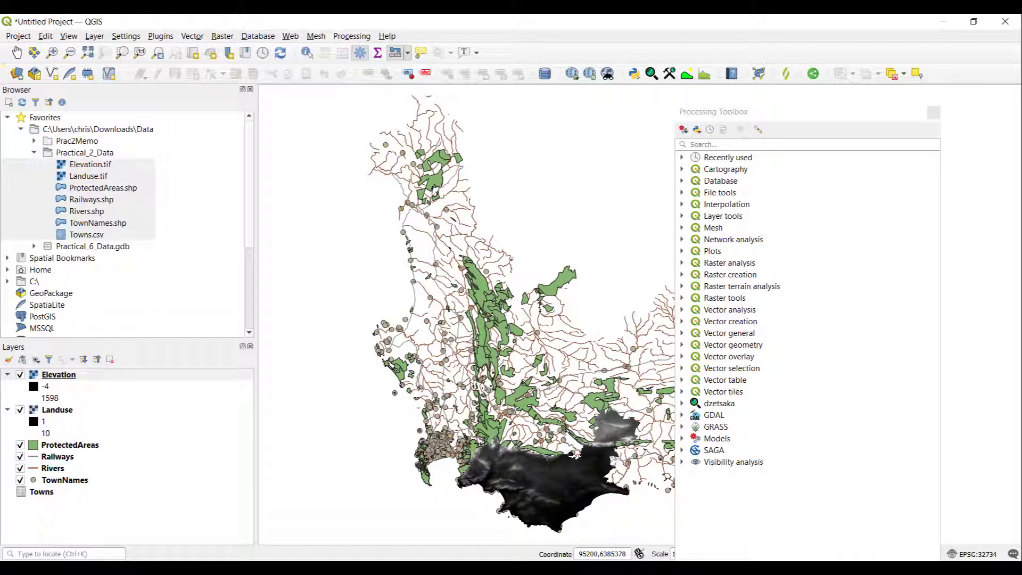
Move a toolbar to a new position and dock the Processing Toolbox on the right.
{"action": "left_click_drag", "start_coordinate": [851, 76], "coordinate": [490, 55]}
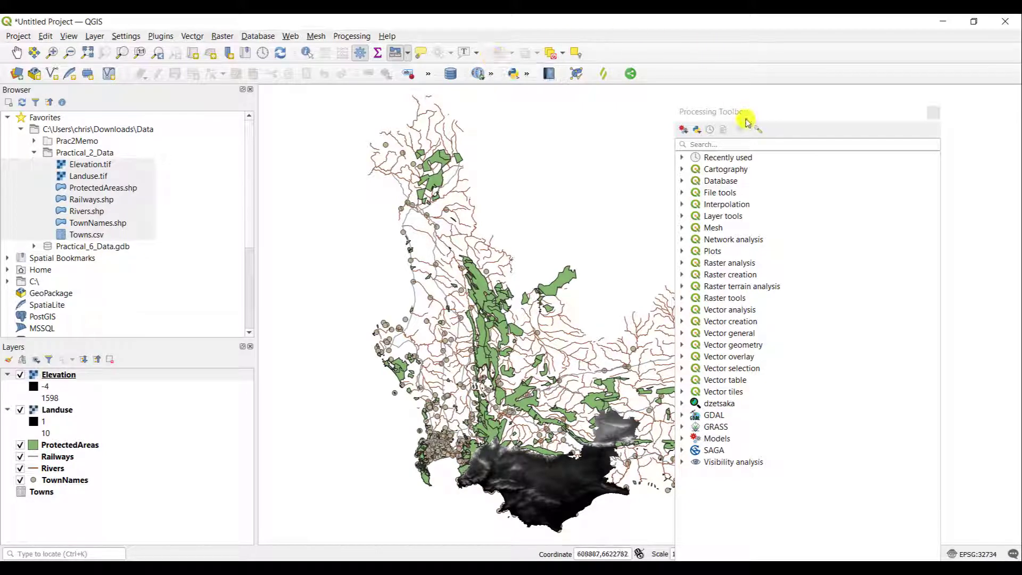
{"action": "left_click_drag", "start_coordinate": [746, 113], "coordinate": [829, 96]}
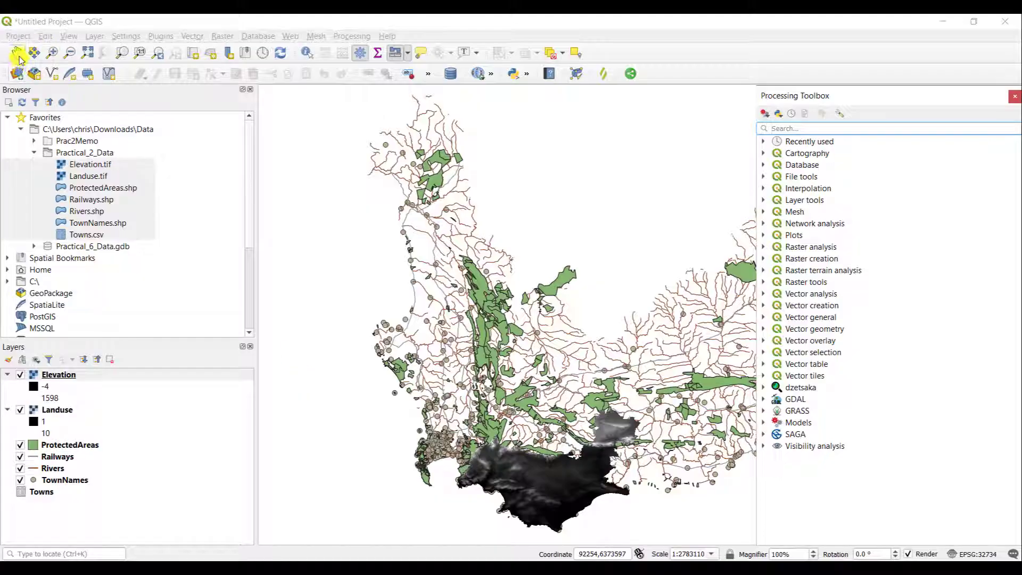
{"action": "left_click", "coordinate": [18, 37]}
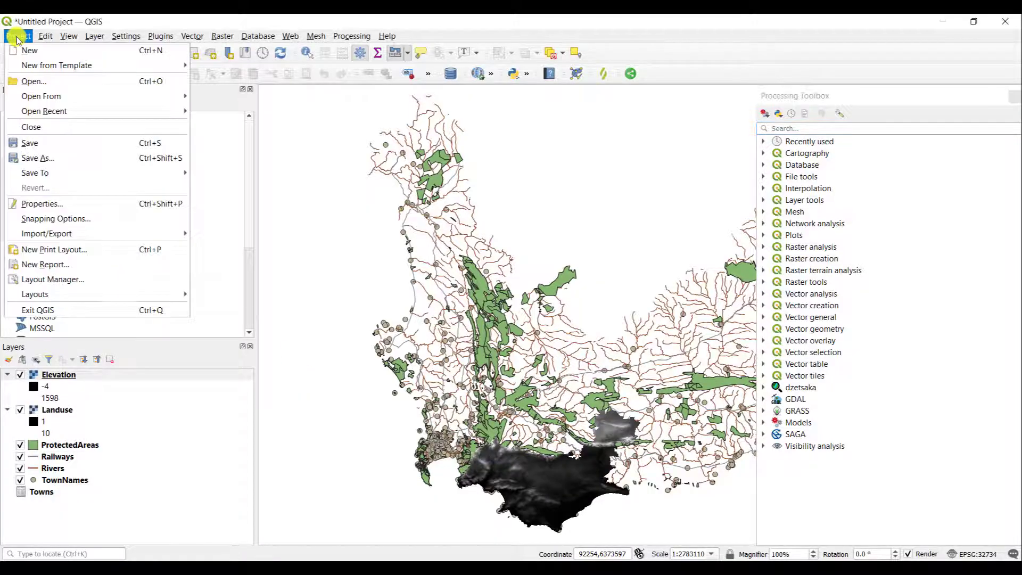
{"action": "left_click", "coordinate": [18, 38]}
{"action": "left_click", "coordinate": [46, 36]}
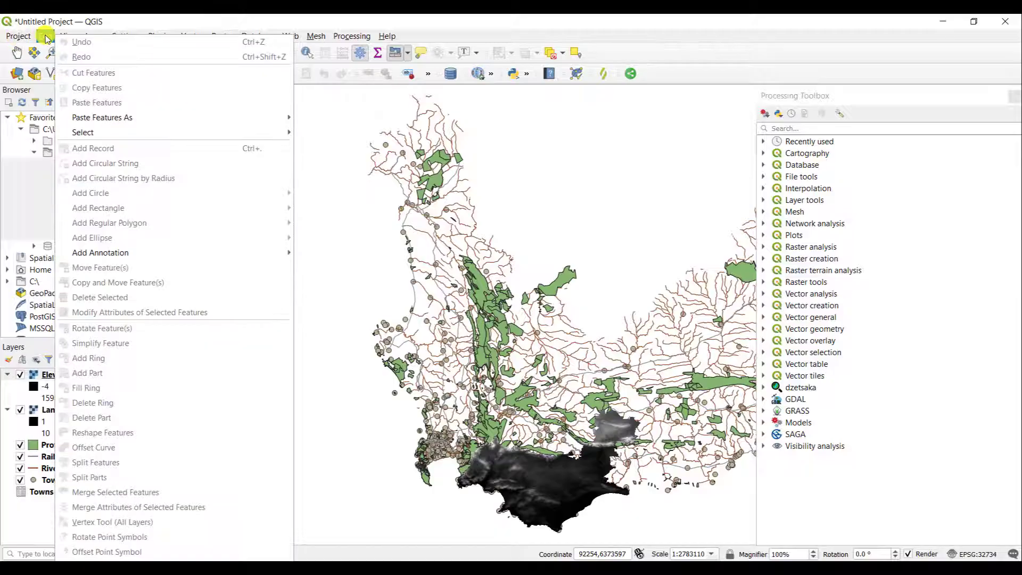
{"action": "left_click", "coordinate": [46, 37]}
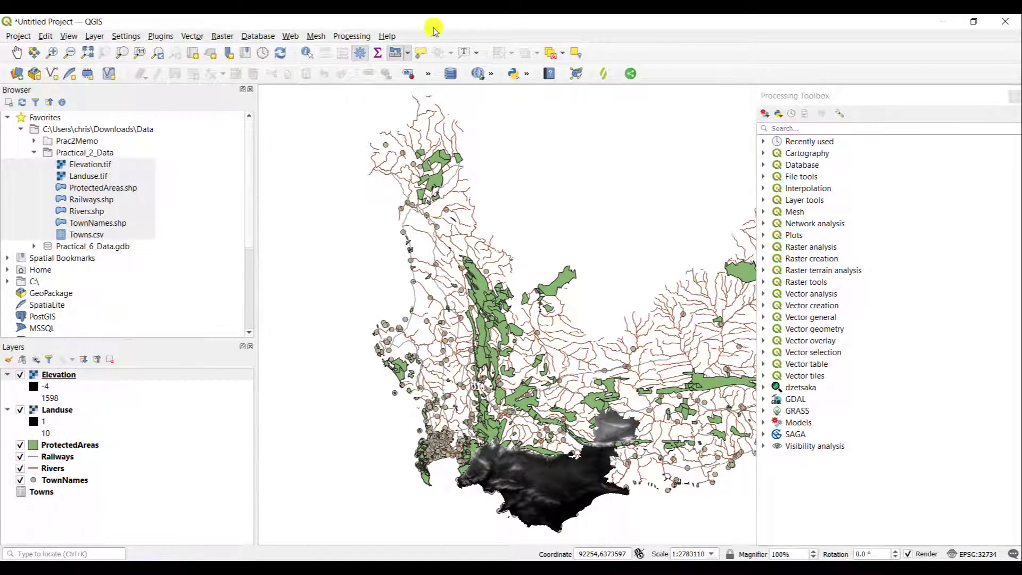
Pan the map around to bring the eastern rivers into view.
{"action": "left_click", "coordinate": [17, 54]}
{"action": "left_click_drag", "start_coordinate": [426, 373], "coordinate": [434, 337]}
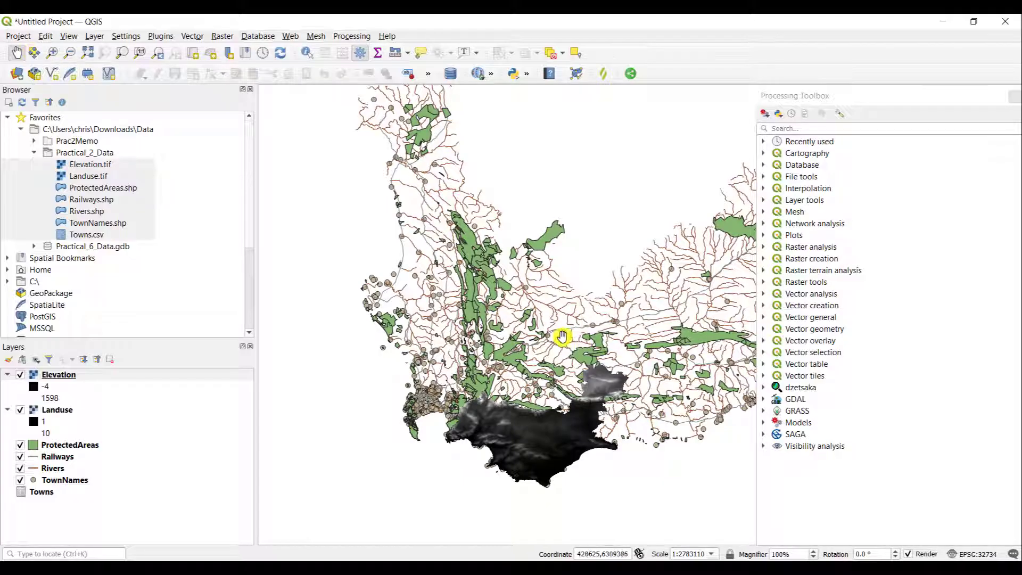
{"action": "left_click_drag", "start_coordinate": [563, 336], "coordinate": [640, 315]}
{"action": "left_click_drag", "start_coordinate": [562, 336], "coordinate": [315, 401]}
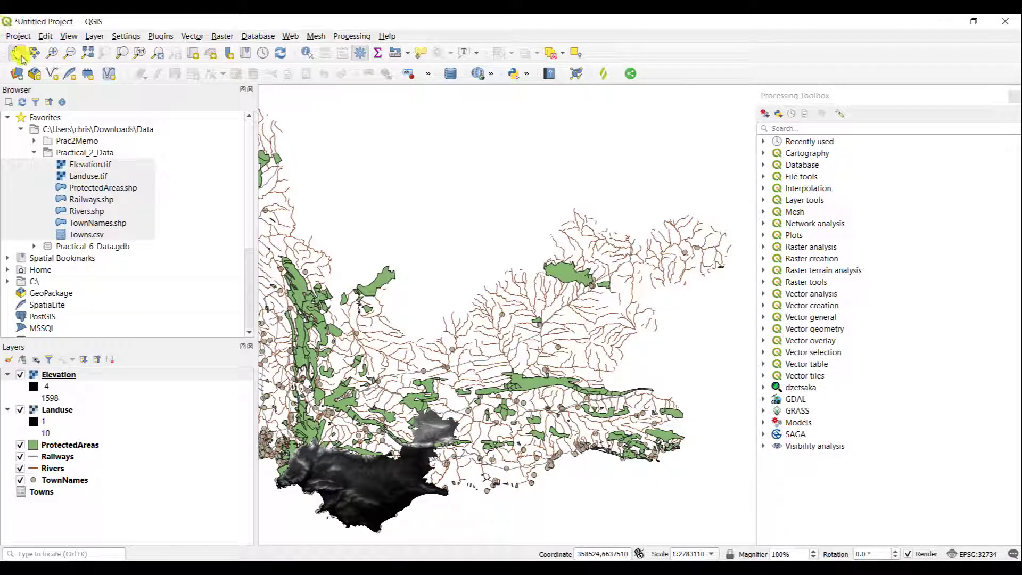
Box-zoom in on the protected areas and rivers, then box-zoom back out.
{"action": "left_click", "coordinate": [51, 53]}
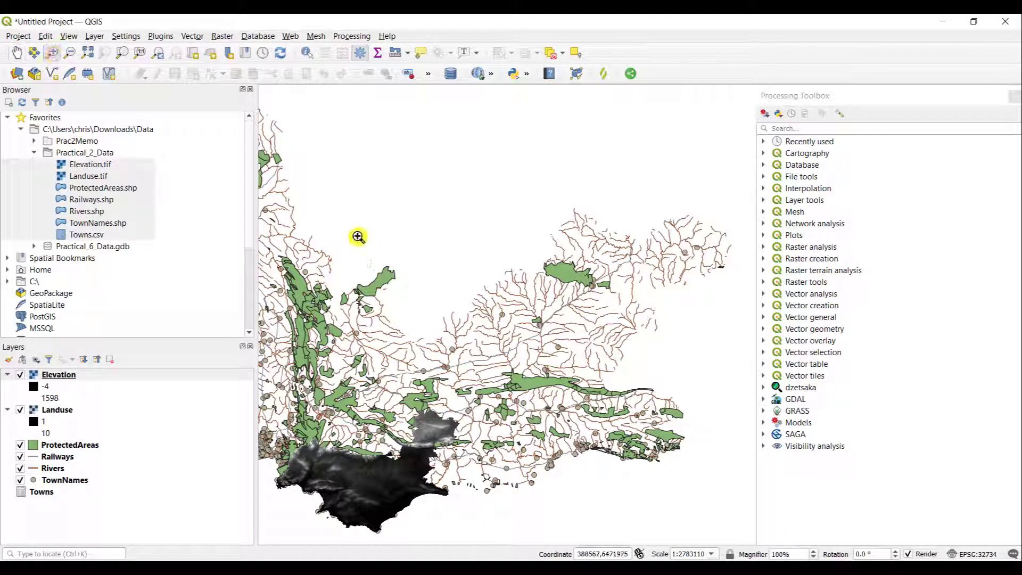
{"action": "left_click_drag", "start_coordinate": [358, 237], "coordinate": [443, 351]}
{"action": "left_click", "coordinate": [69, 52]}
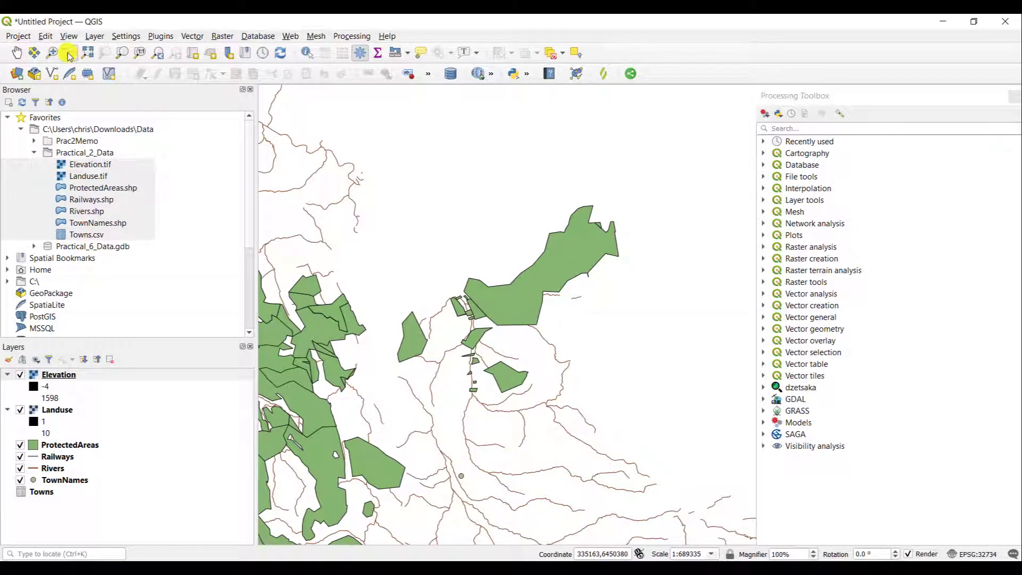
{"action": "left_click_drag", "start_coordinate": [383, 179], "coordinate": [547, 323]}
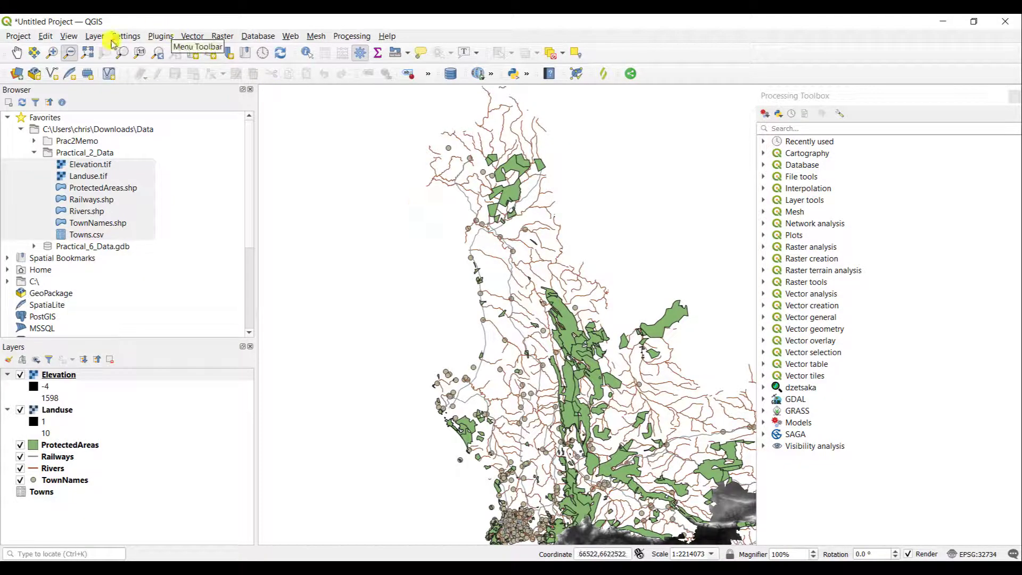
Use Zoom Full, Zoom Last and Zoom Next, then identify features at a map spot.
{"action": "left_click", "coordinate": [88, 53]}
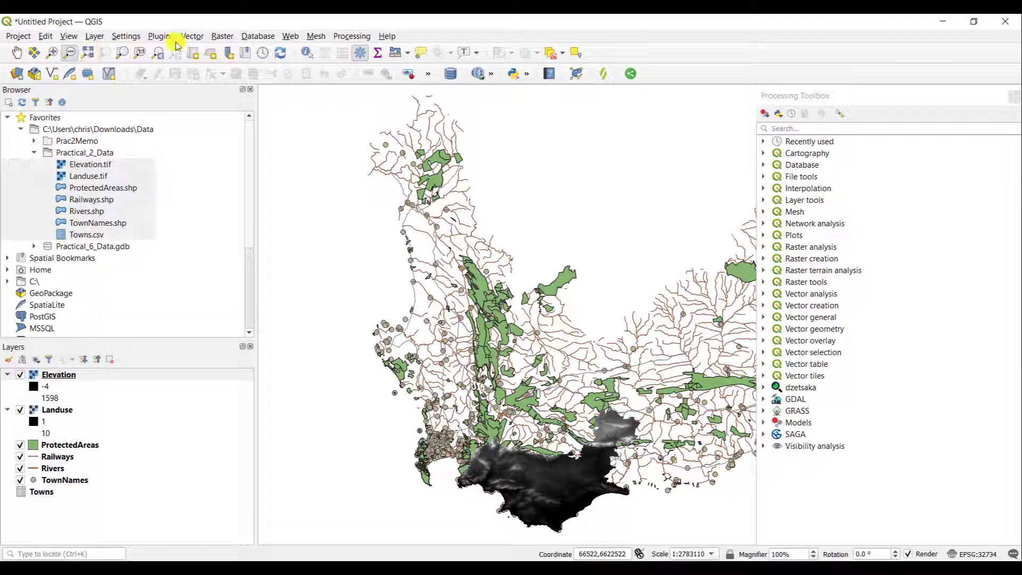
{"action": "left_click", "coordinate": [159, 54]}
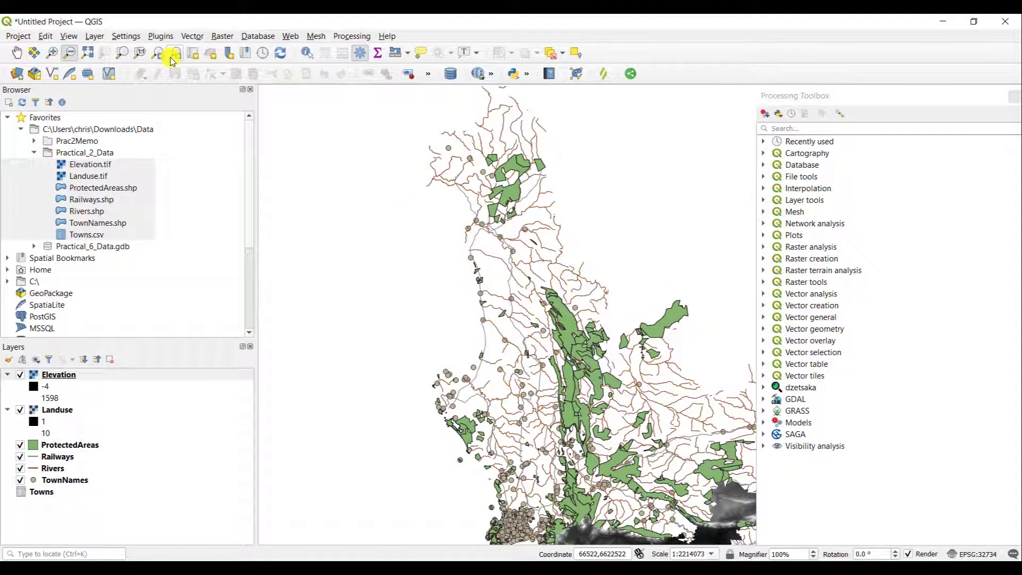
{"action": "left_click", "coordinate": [176, 55]}
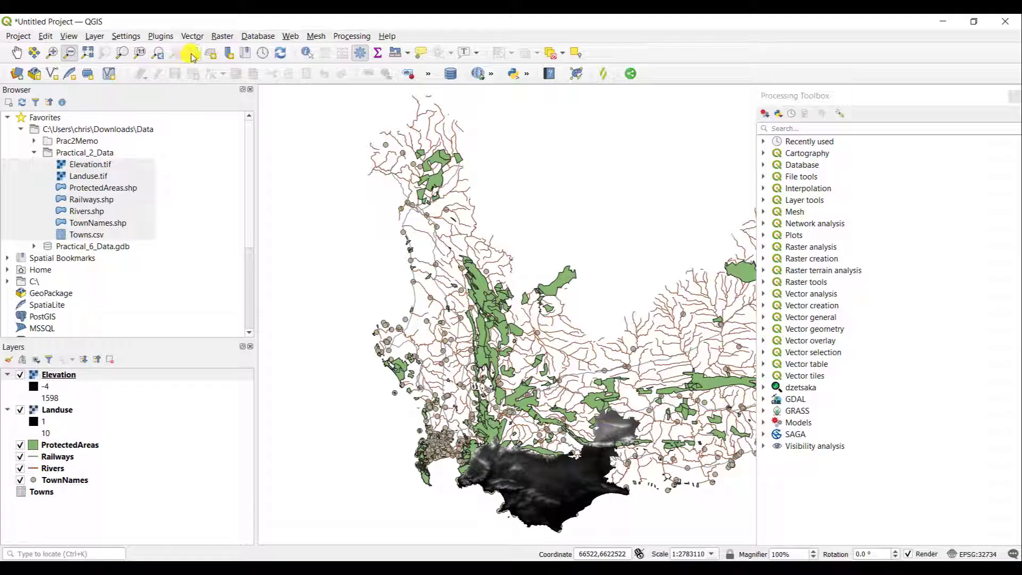
{"action": "left_click", "coordinate": [307, 54]}
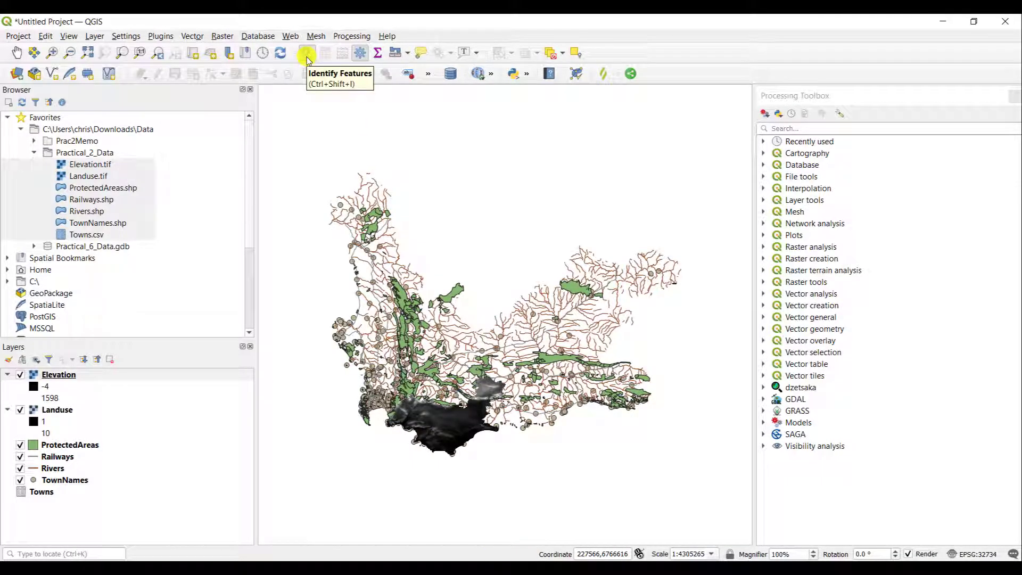
{"action": "left_click", "coordinate": [376, 229]}
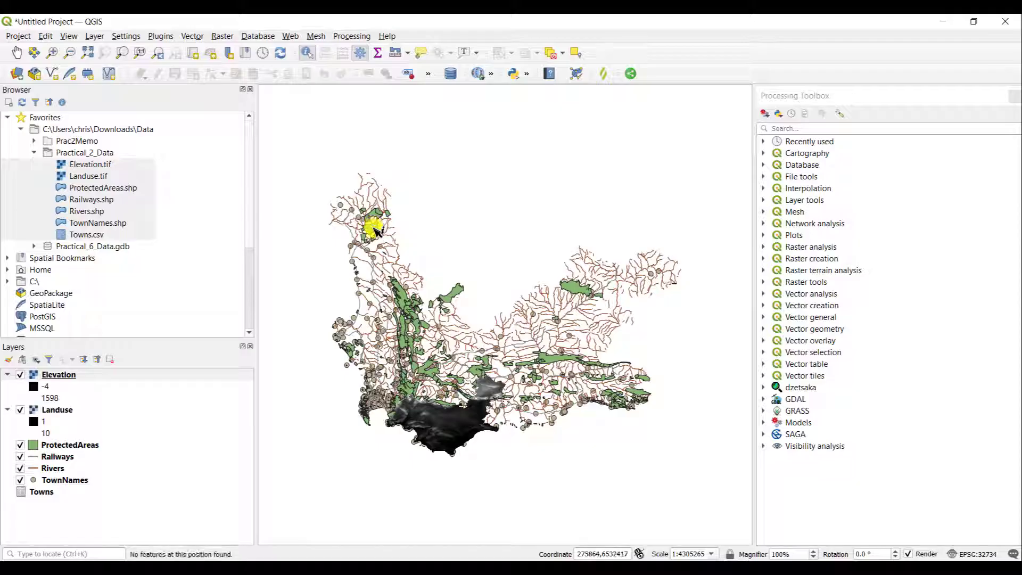
{"action": "left_click", "coordinate": [360, 59]}
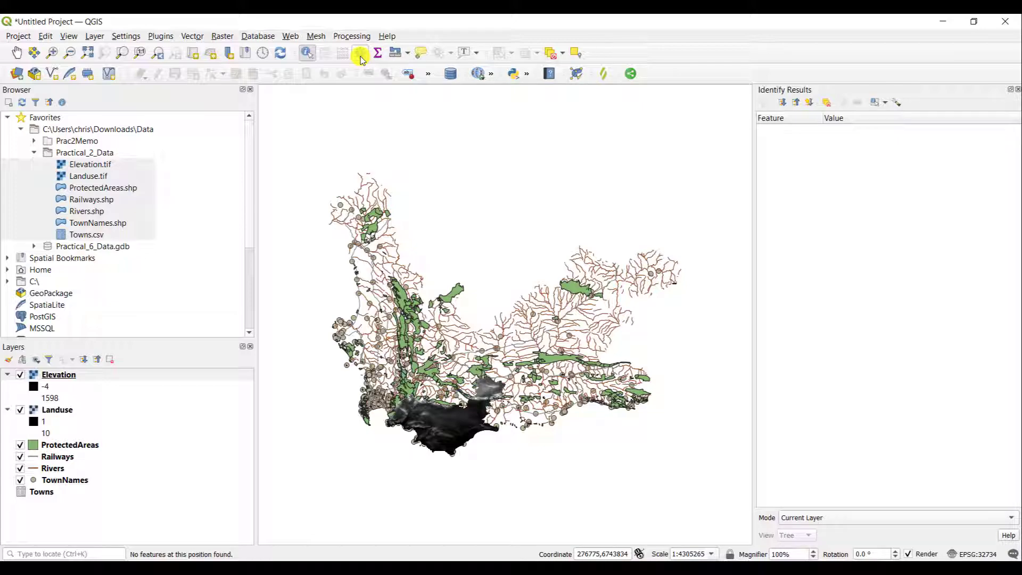
{"action": "left_click", "coordinate": [360, 58]}
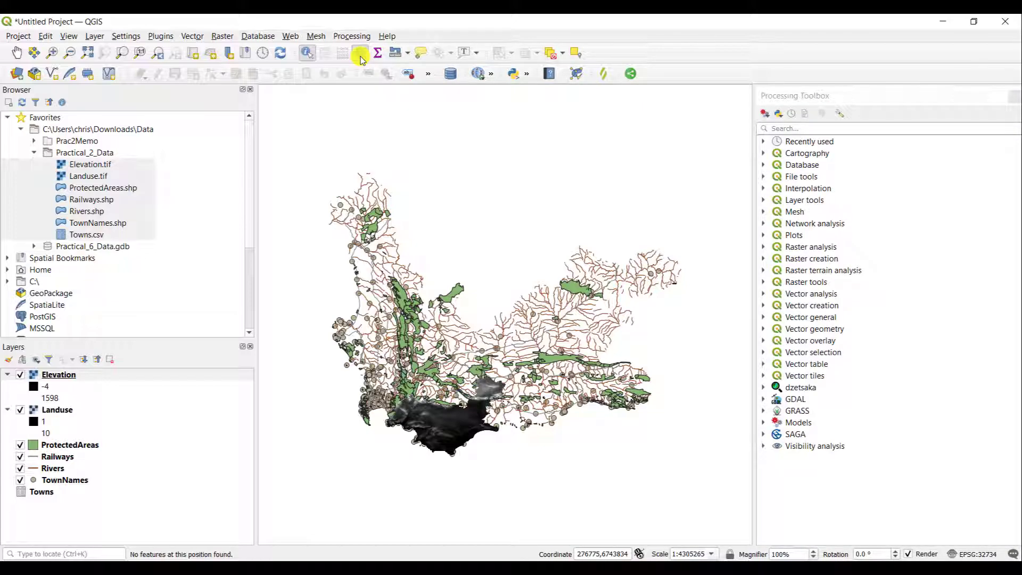
{"action": "left_click", "coordinate": [349, 36]}
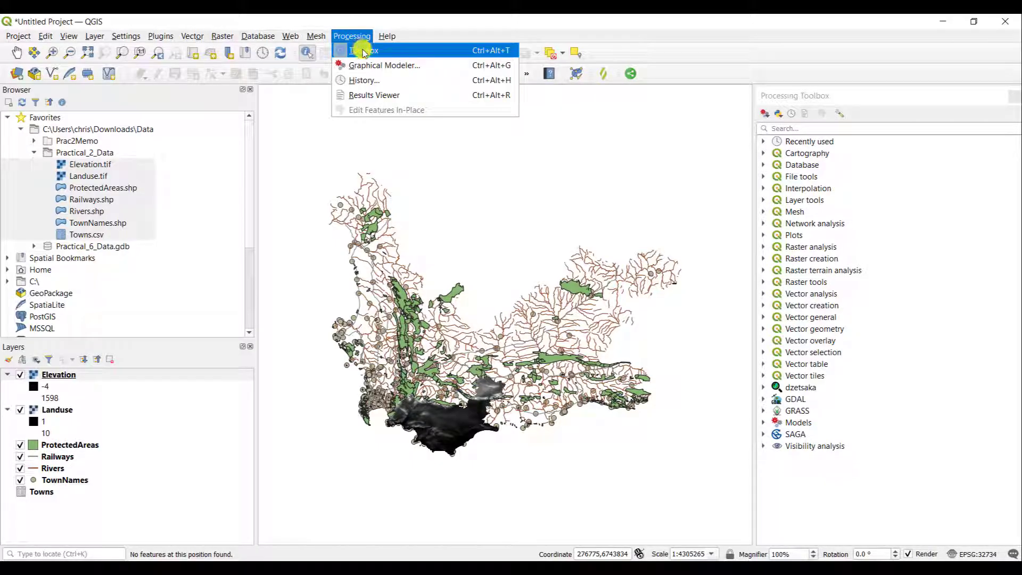
{"action": "left_click", "coordinate": [447, 28]}
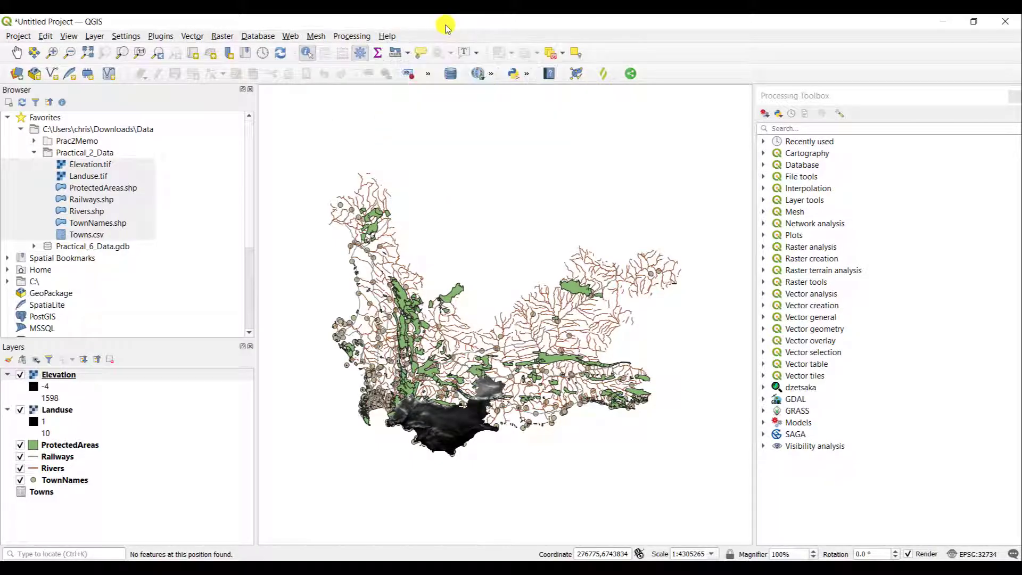
Sketch a Measure Area polygon over the northern map, then close the measurement.
{"action": "left_click", "coordinate": [394, 55]}
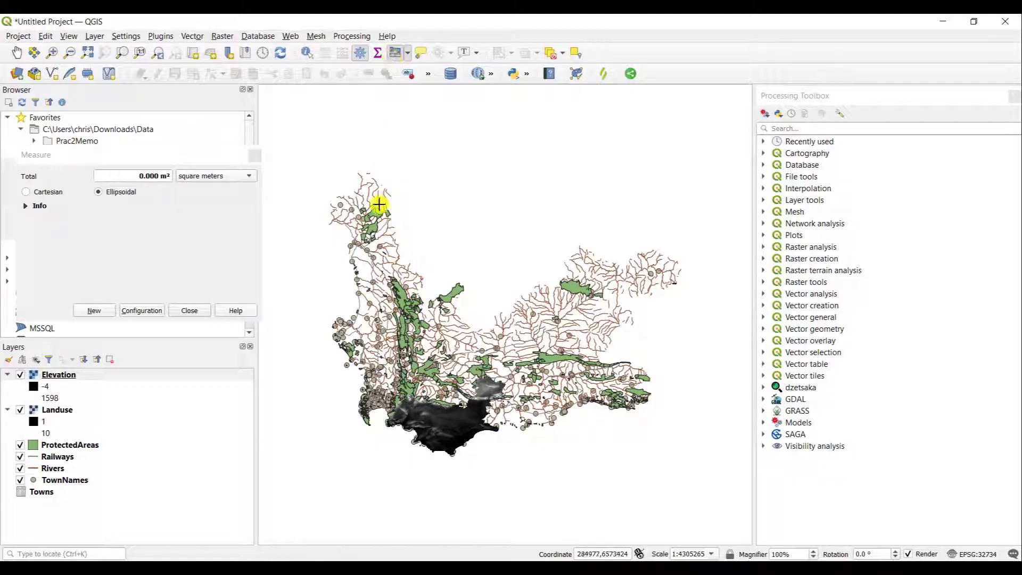
{"action": "left_click", "coordinate": [437, 360]}
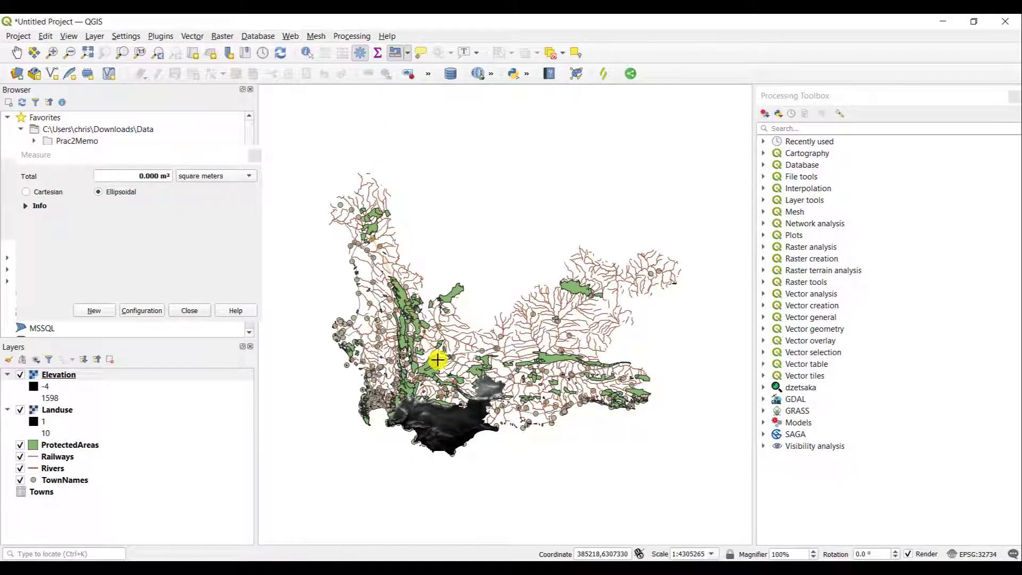
{"action": "left_click", "coordinate": [375, 237]}
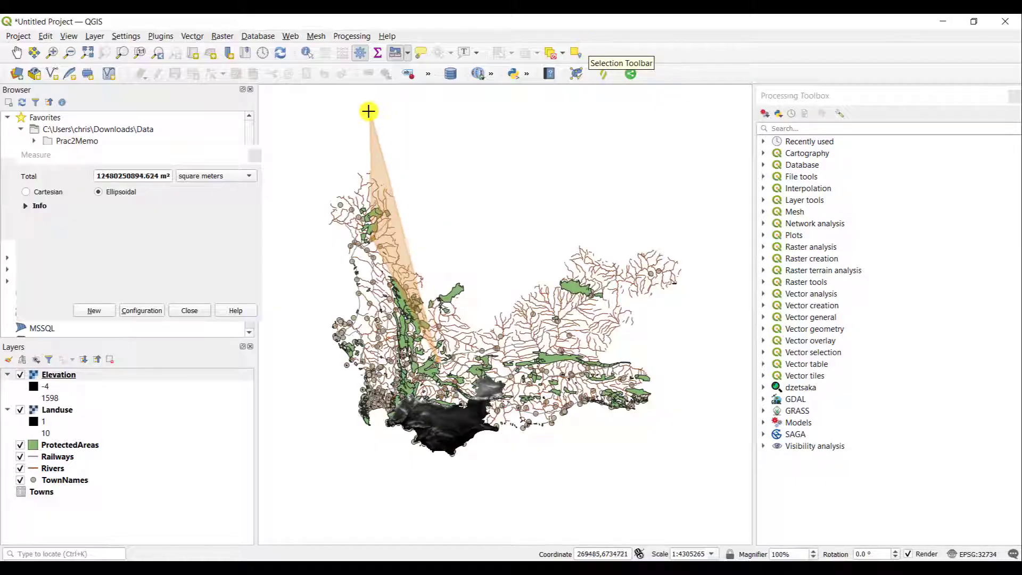
{"action": "left_click", "coordinate": [189, 310]}
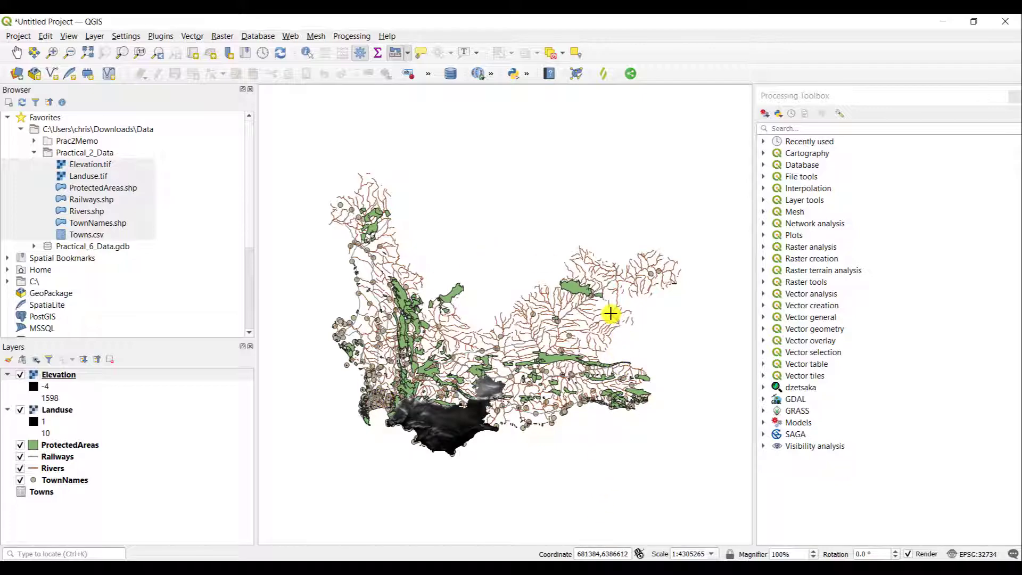
Pick the preset map scales 1:250000, then 1:2500, then 1:1000000 from the status bar.
{"action": "left_click", "coordinate": [712, 554]}
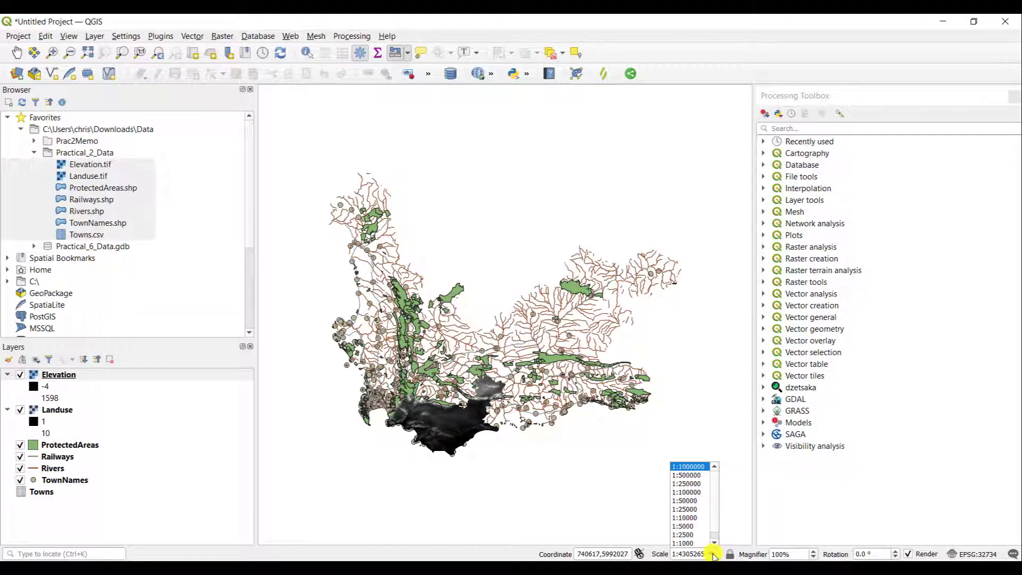
{"action": "left_click", "coordinate": [691, 484]}
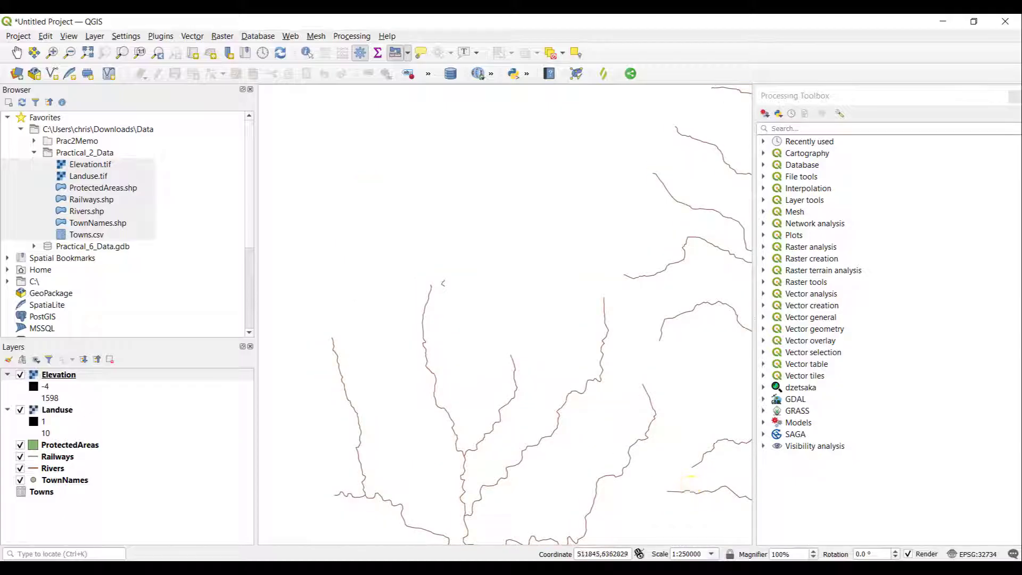
{"action": "left_click", "coordinate": [713, 554]}
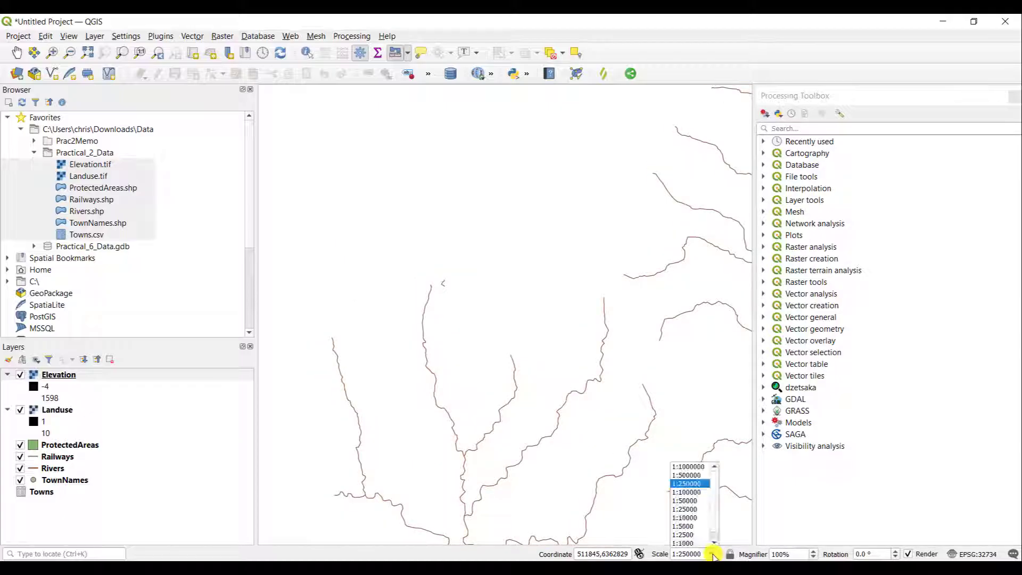
{"action": "left_click", "coordinate": [700, 533]}
{"action": "left_click", "coordinate": [712, 555]}
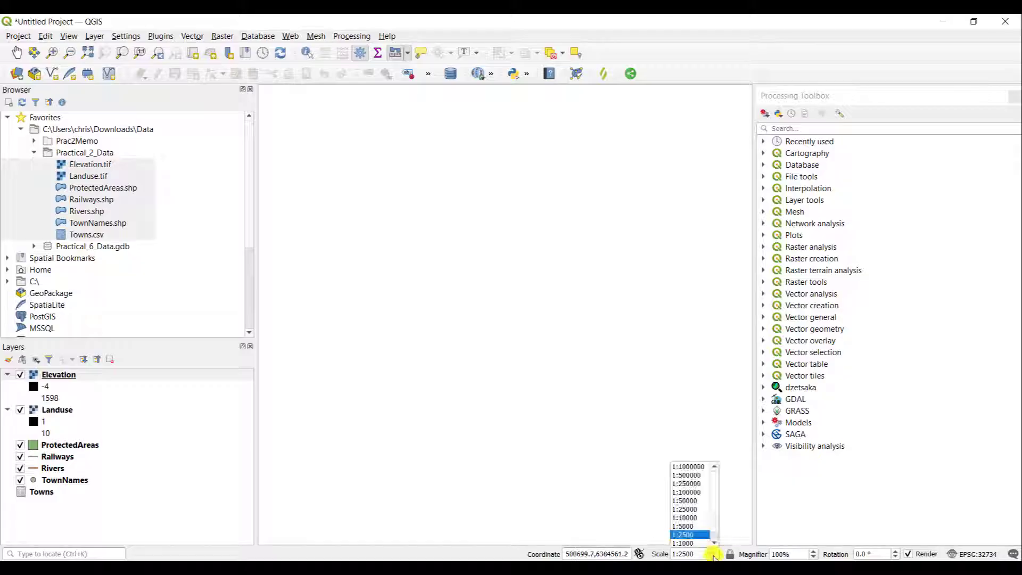
{"action": "left_click", "coordinate": [694, 471]}
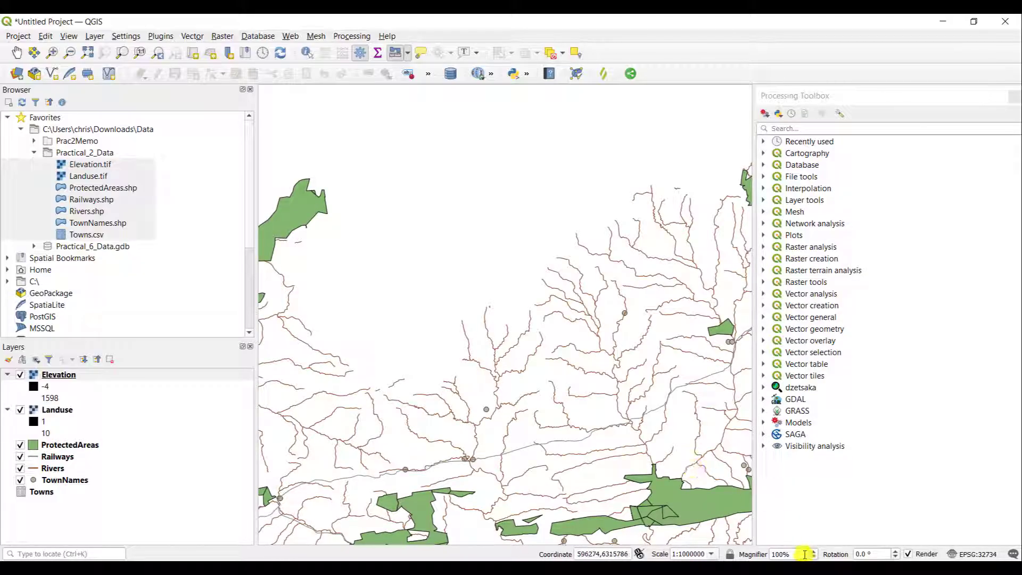
{"action": "left_click_drag", "start_coordinate": [806, 554], "coordinate": [734, 555]}
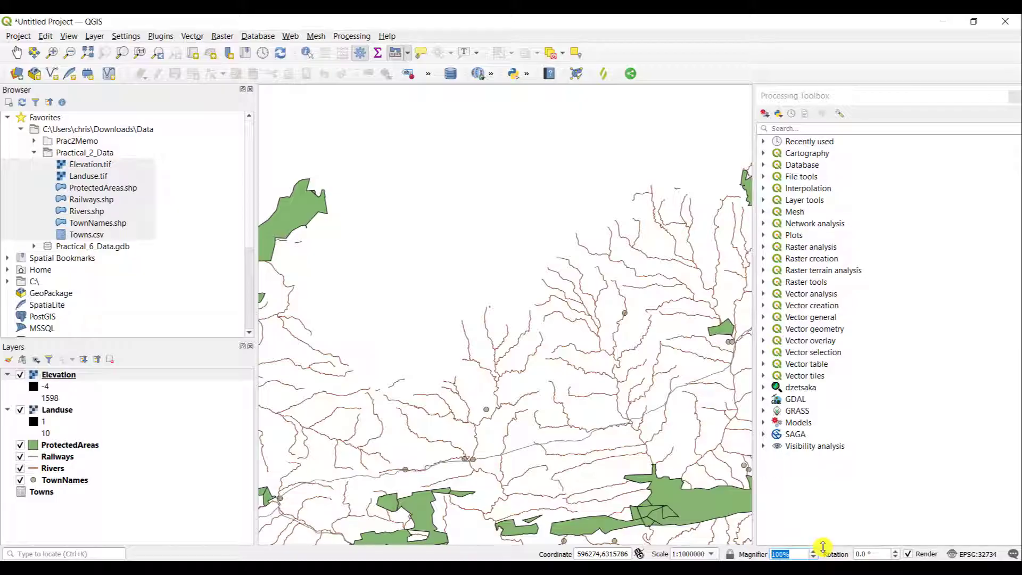